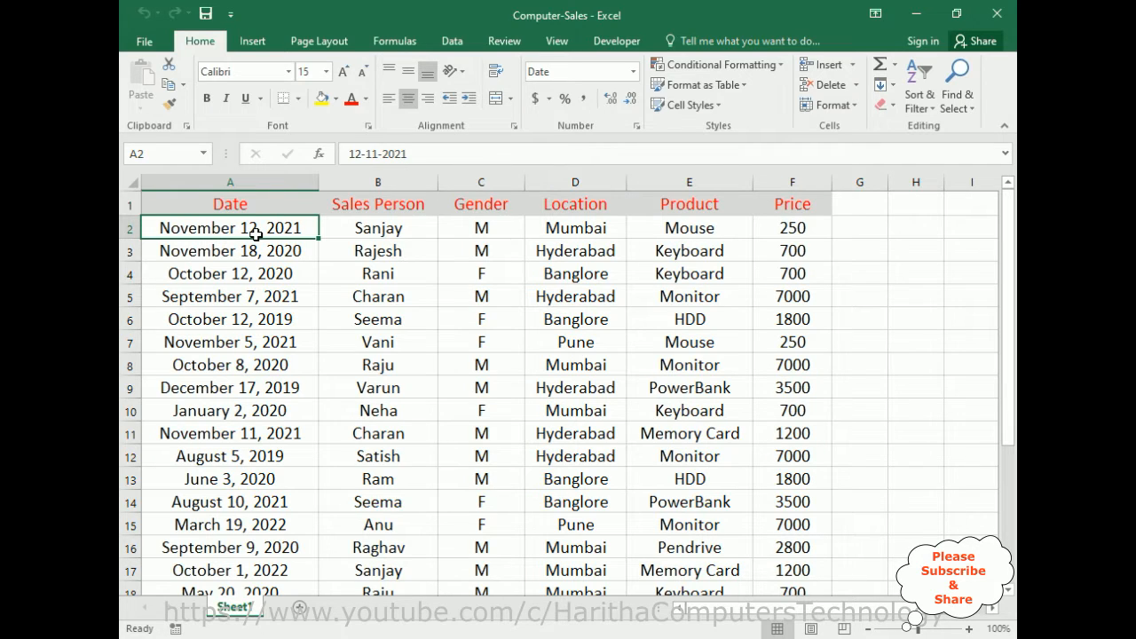
Step: Create a PivotTable from the sales data in Sheet1 A1:F25 on a new worksheet
key(ctrl+shift+Right)
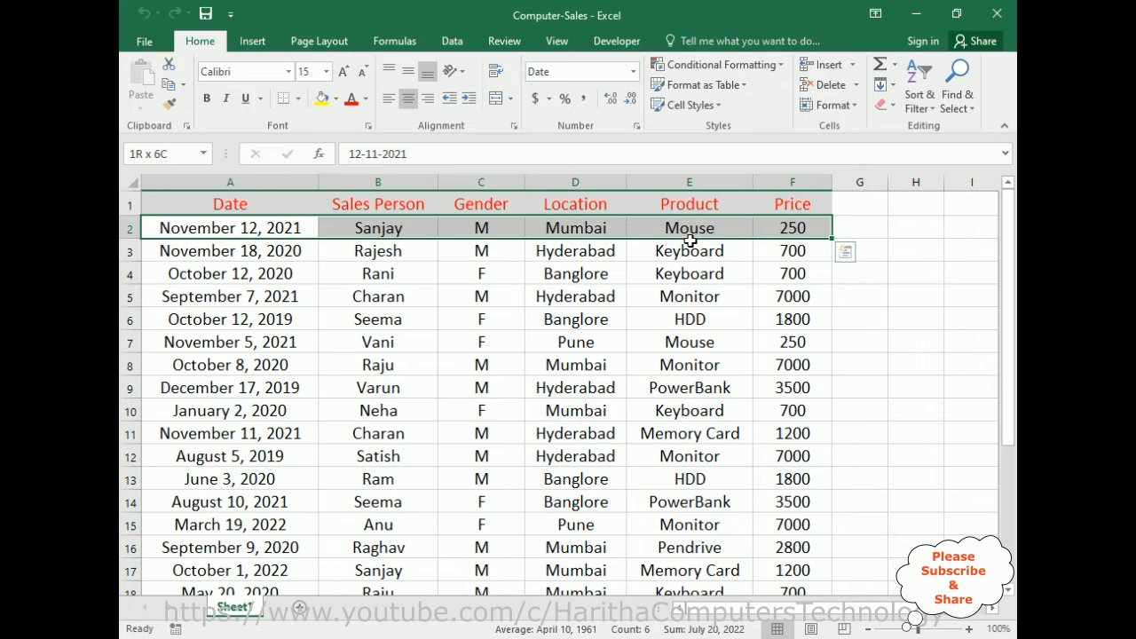
key(ctrl+shift+Down)
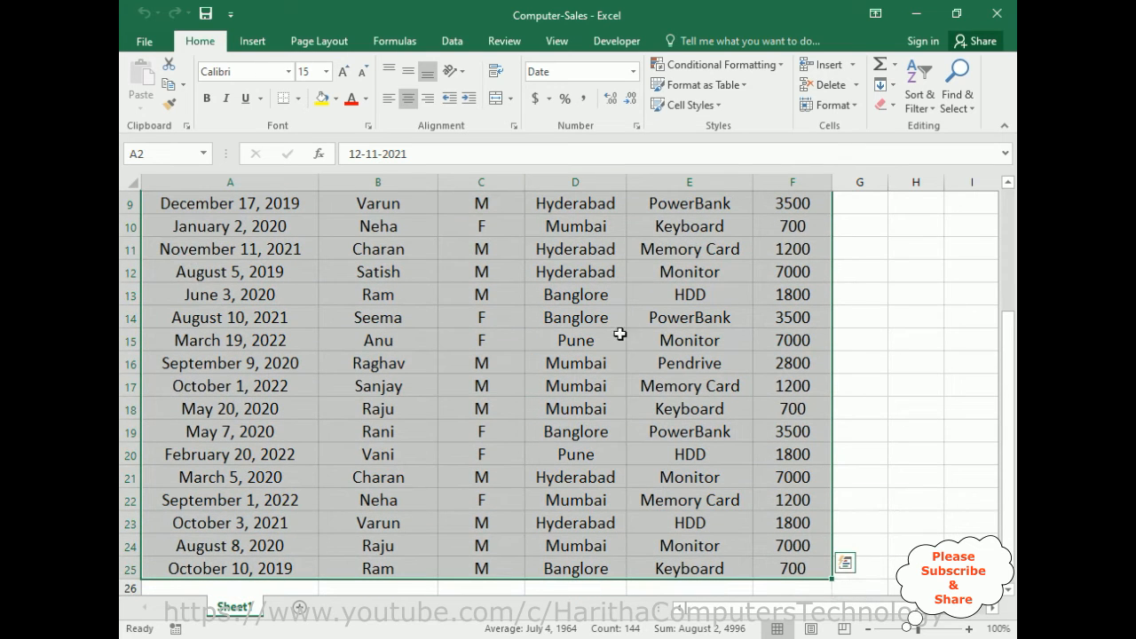
drag(1010, 378, 1011, 234)
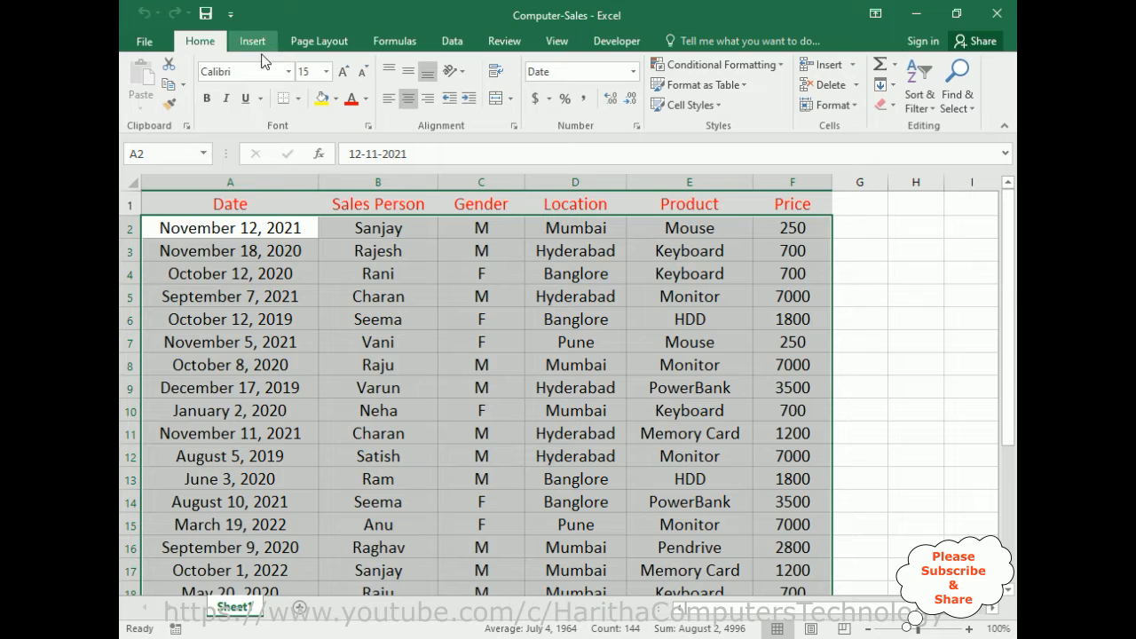
click(252, 42)
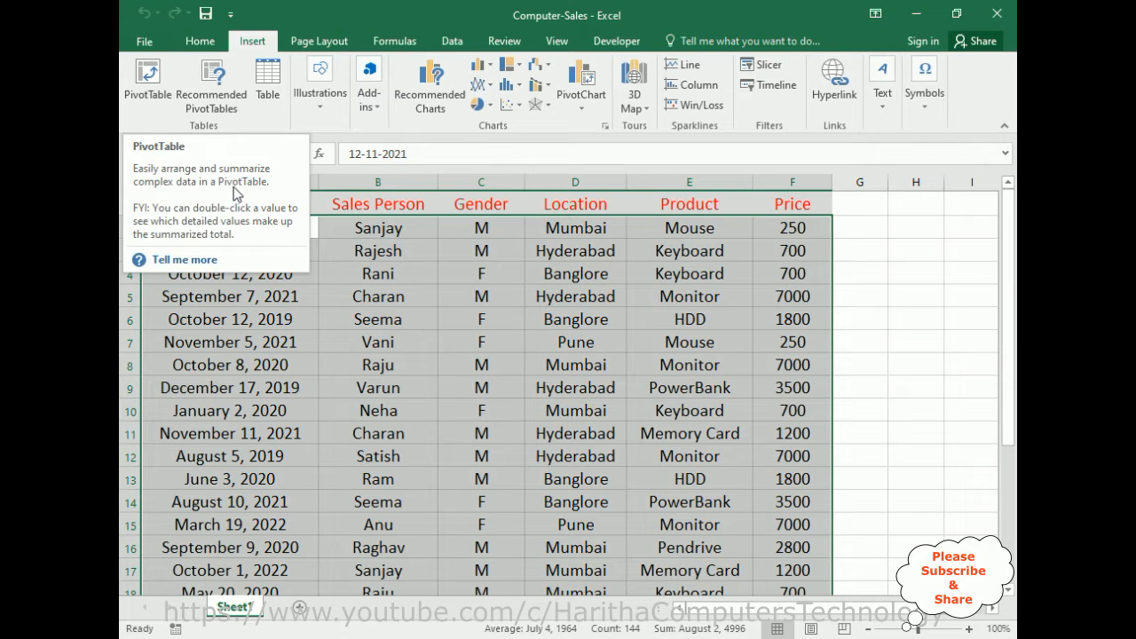
click(142, 91)
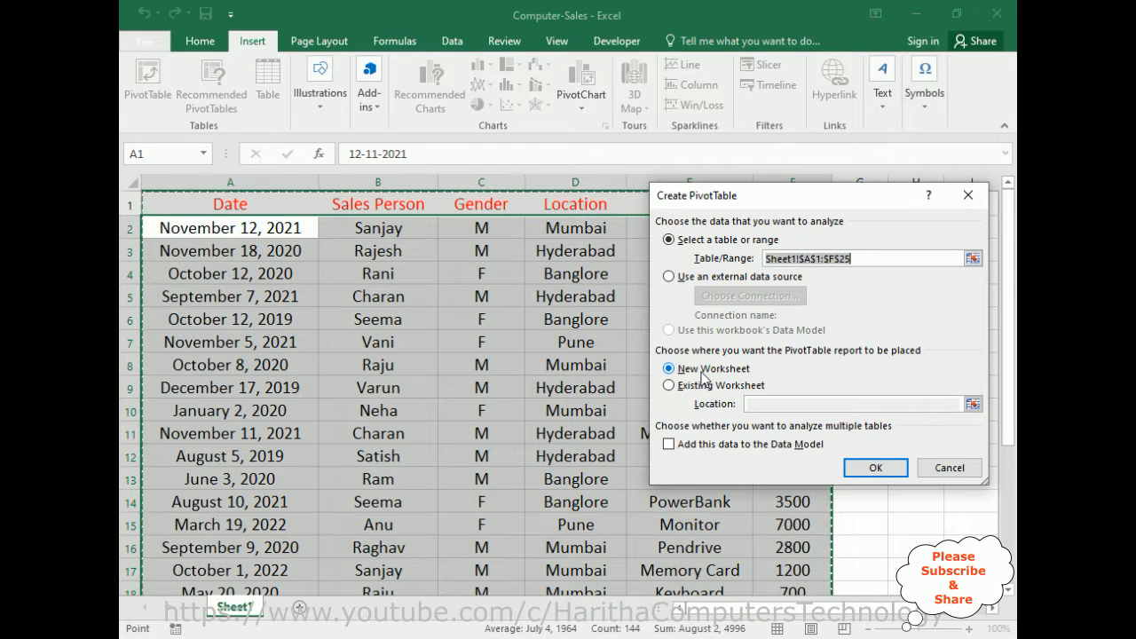
click(877, 469)
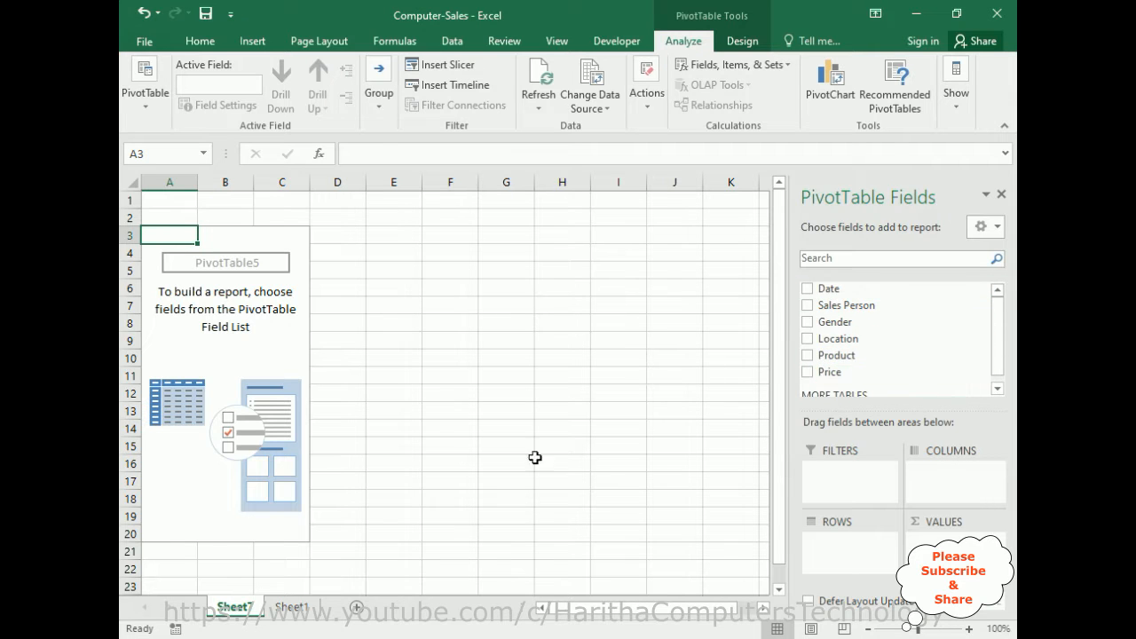
Step: Check the source data's fields, then set Sales Person as the PivotTable's row field after trying it as a column field
click(292, 607)
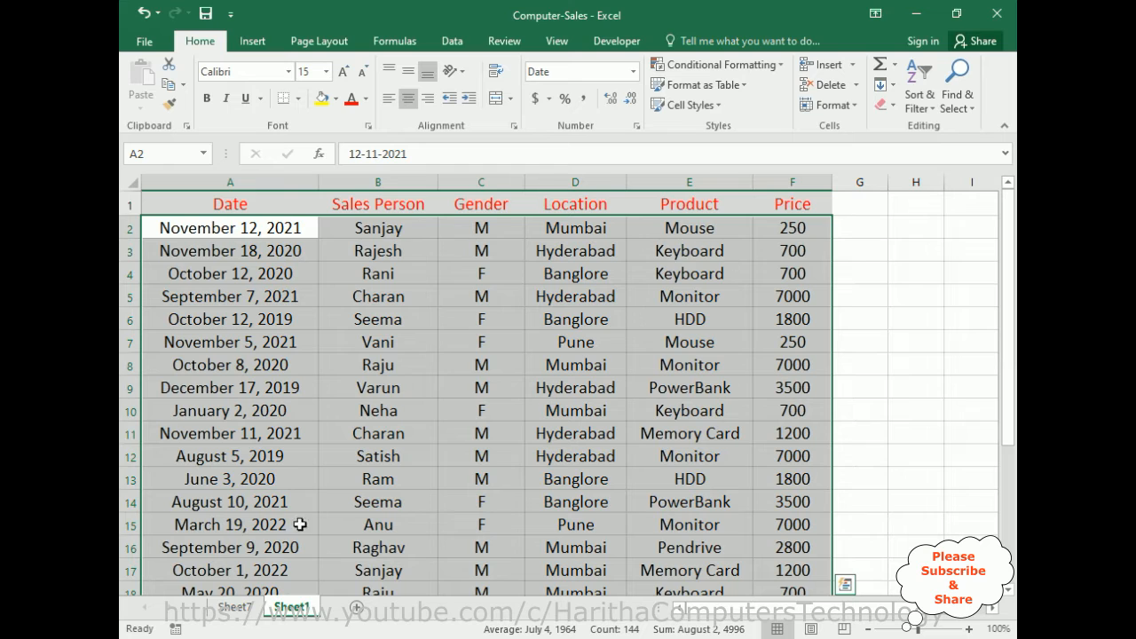
click(233, 607)
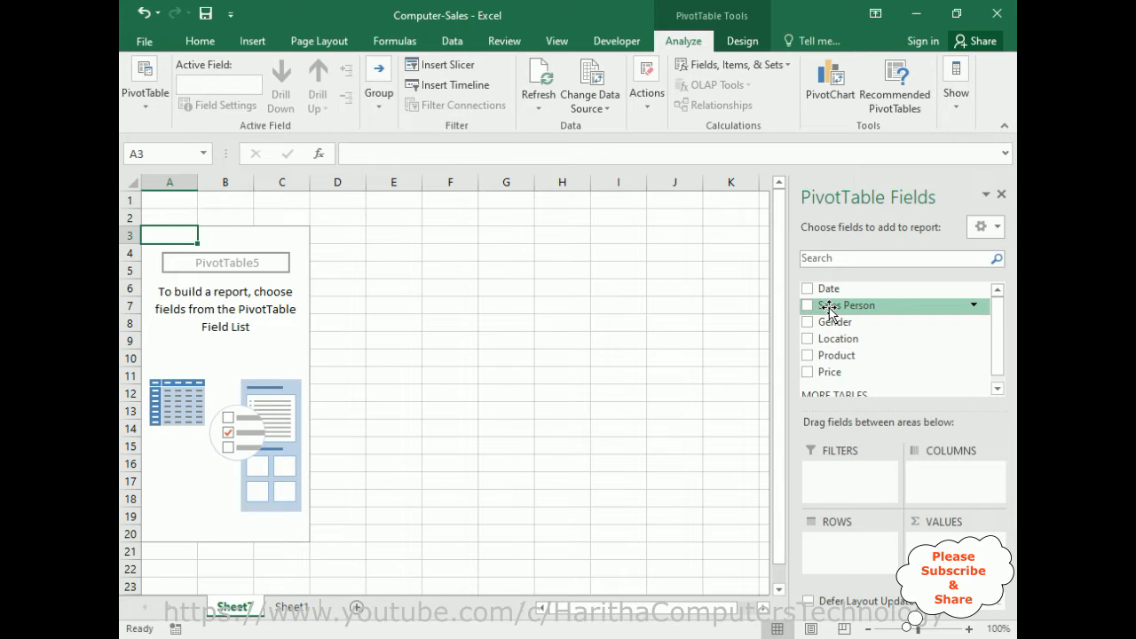
drag(829, 308, 842, 559)
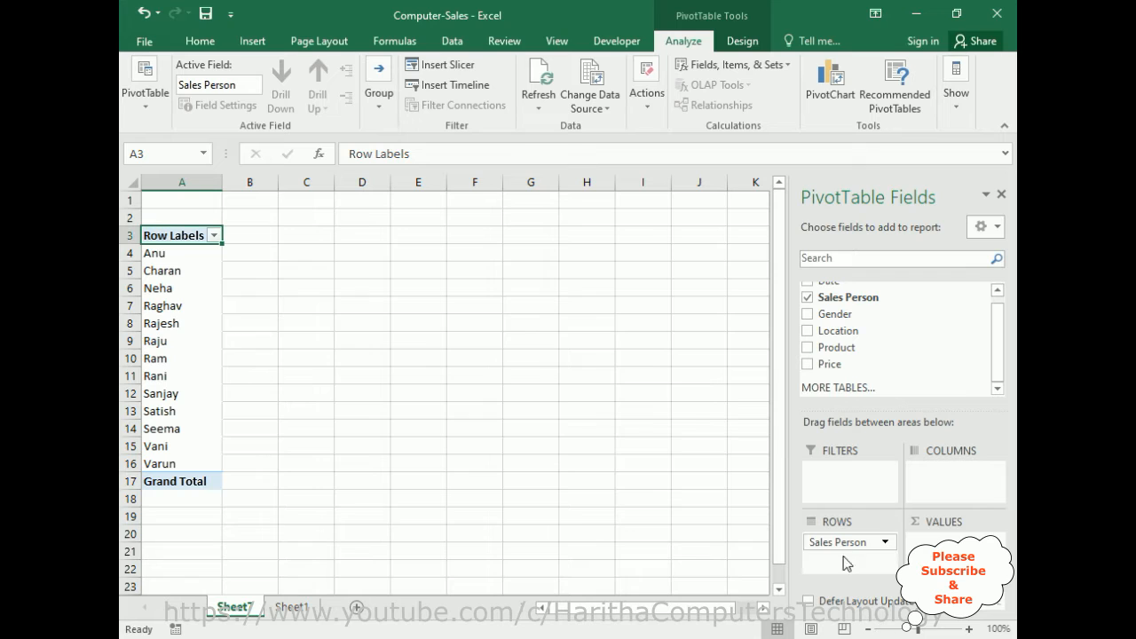
drag(832, 543, 929, 491)
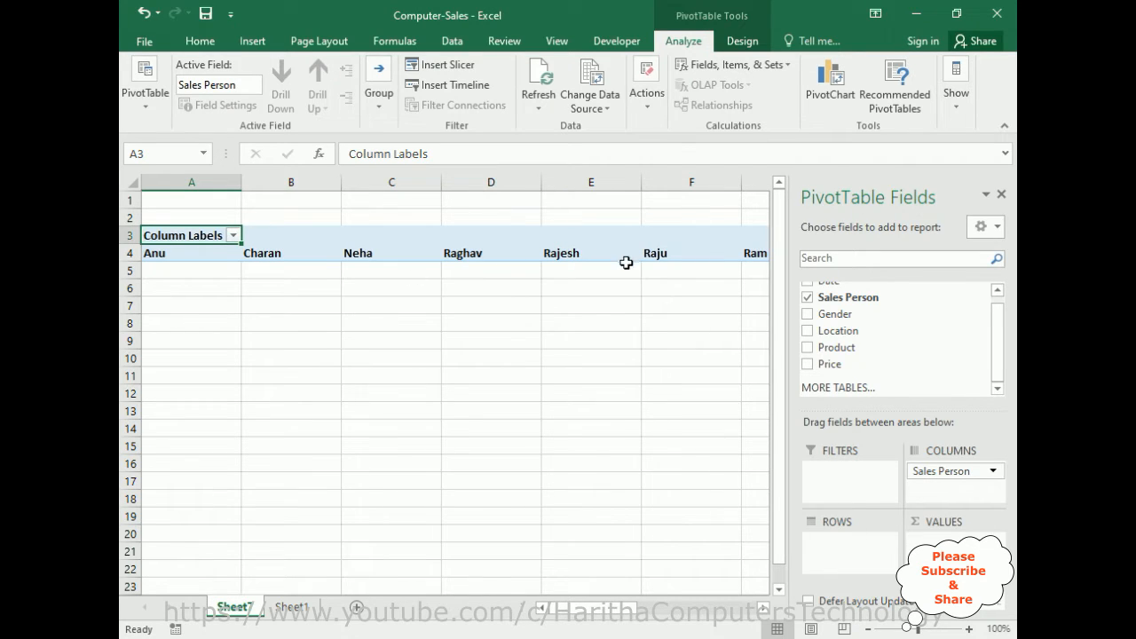
drag(936, 471, 853, 543)
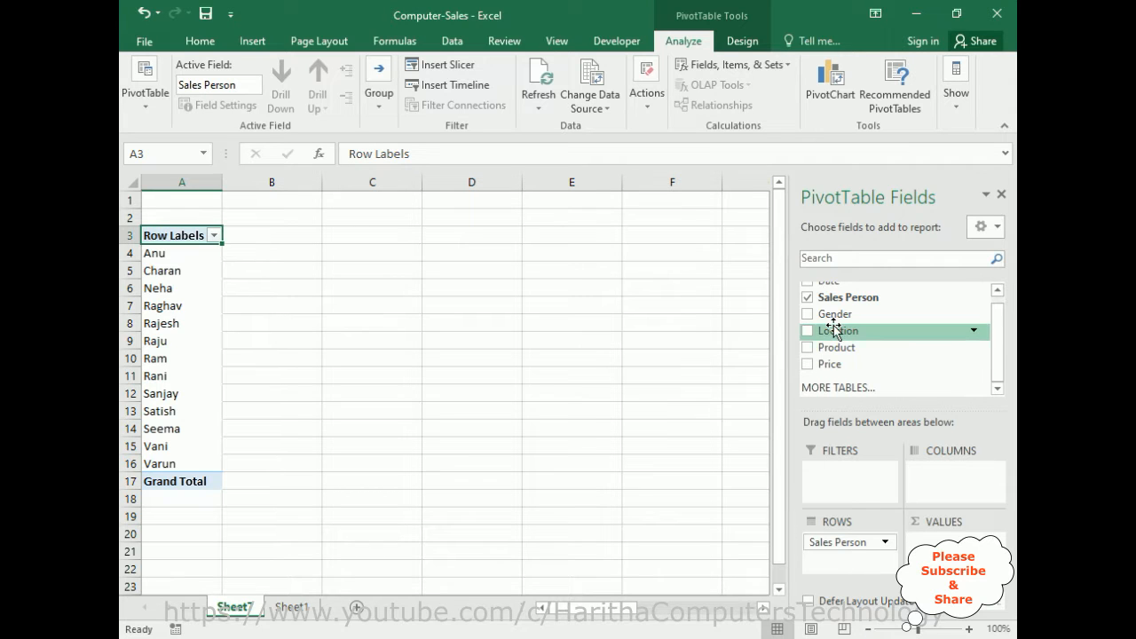
Step: Add Gender, Product and Location, nested in that order, as row fields beneath Sales Person
drag(835, 314, 839, 566)
drag(831, 331, 843, 572)
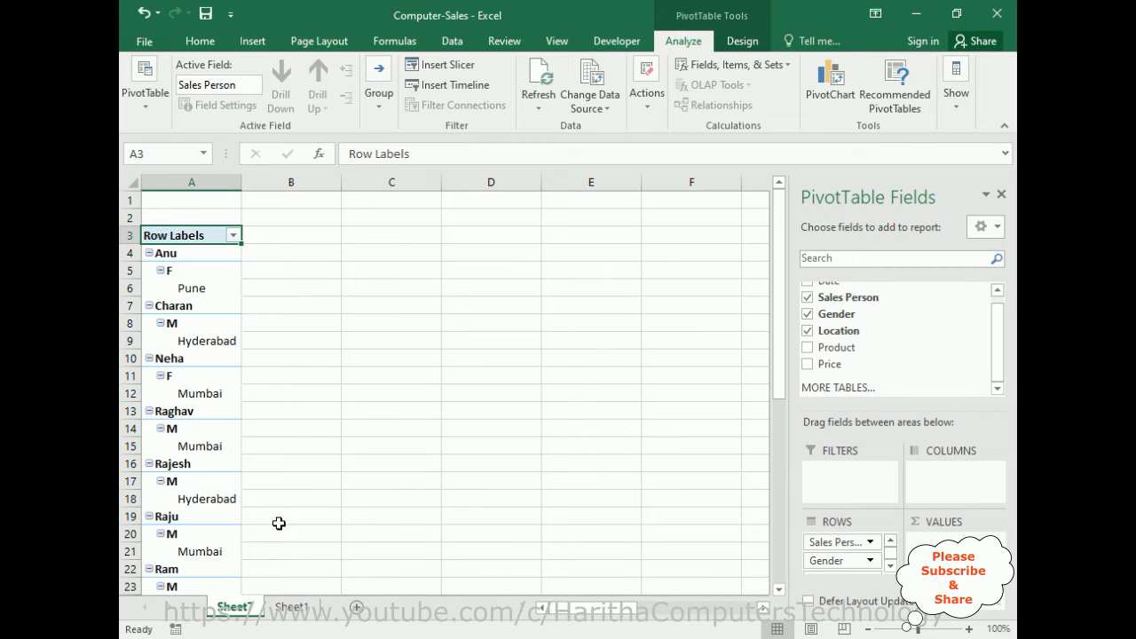
click(291, 607)
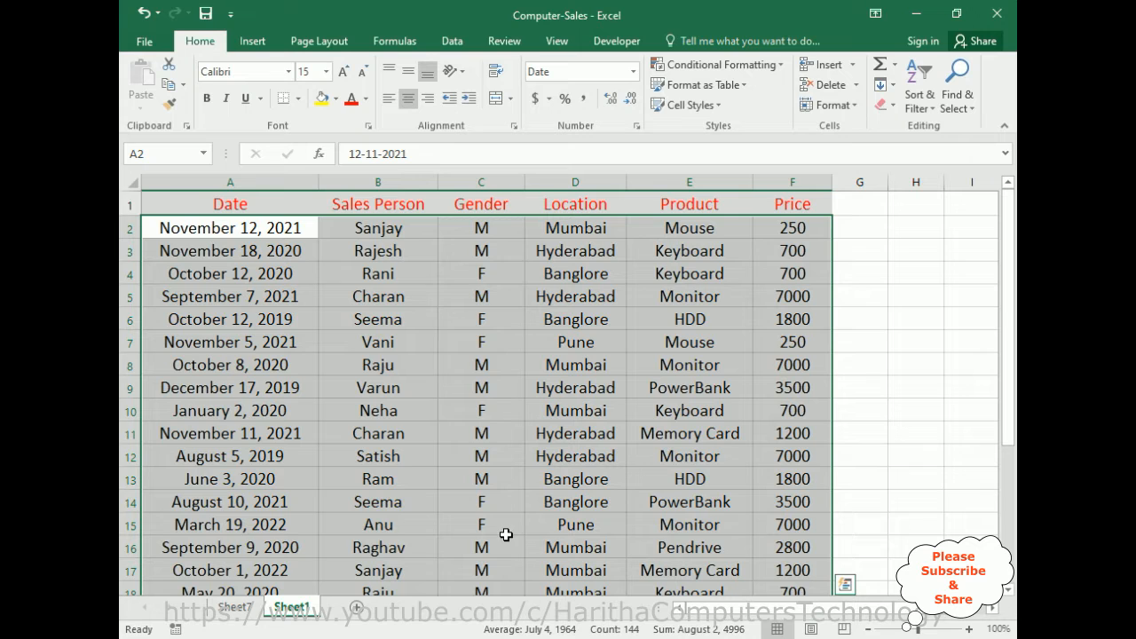
click(236, 609)
drag(836, 347, 826, 564)
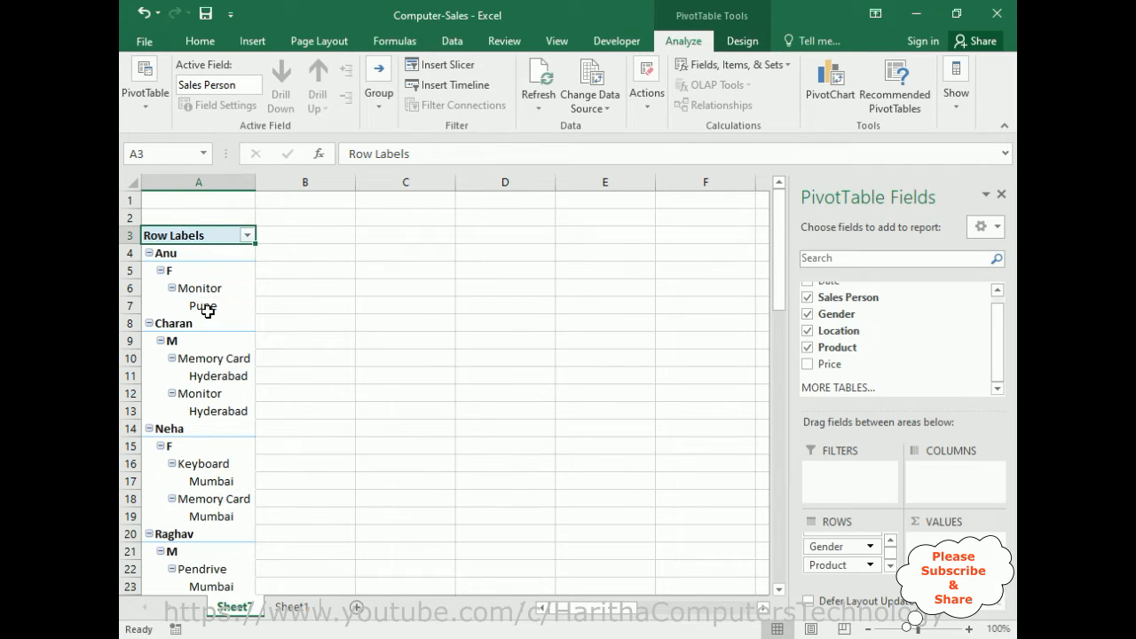
Step: Add Price to the PivotTable values as a sum and review the report down to its grand total
drag(832, 365, 941, 543)
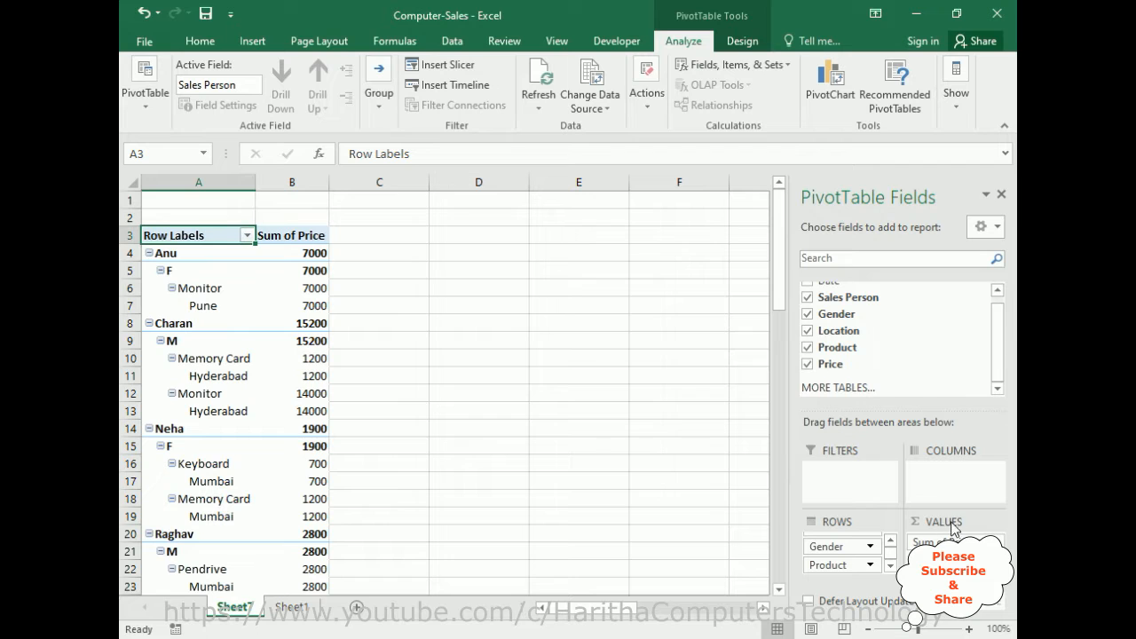
scroll(321, 453, down, 10)
scroll(317, 461, down, 10)
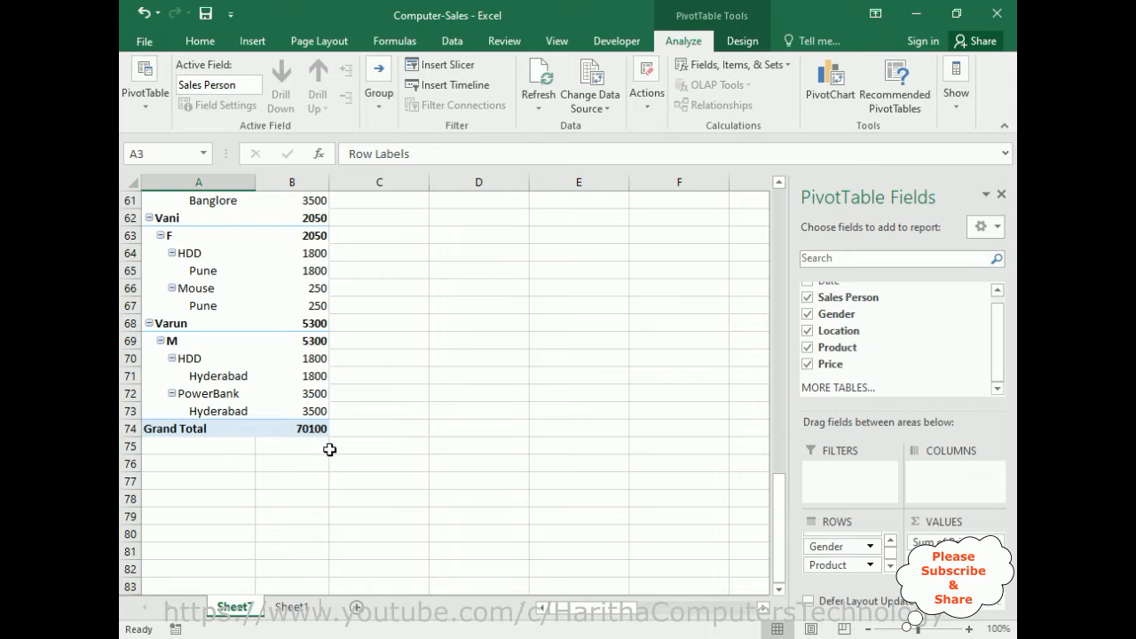
scroll(333, 451, up, 19)
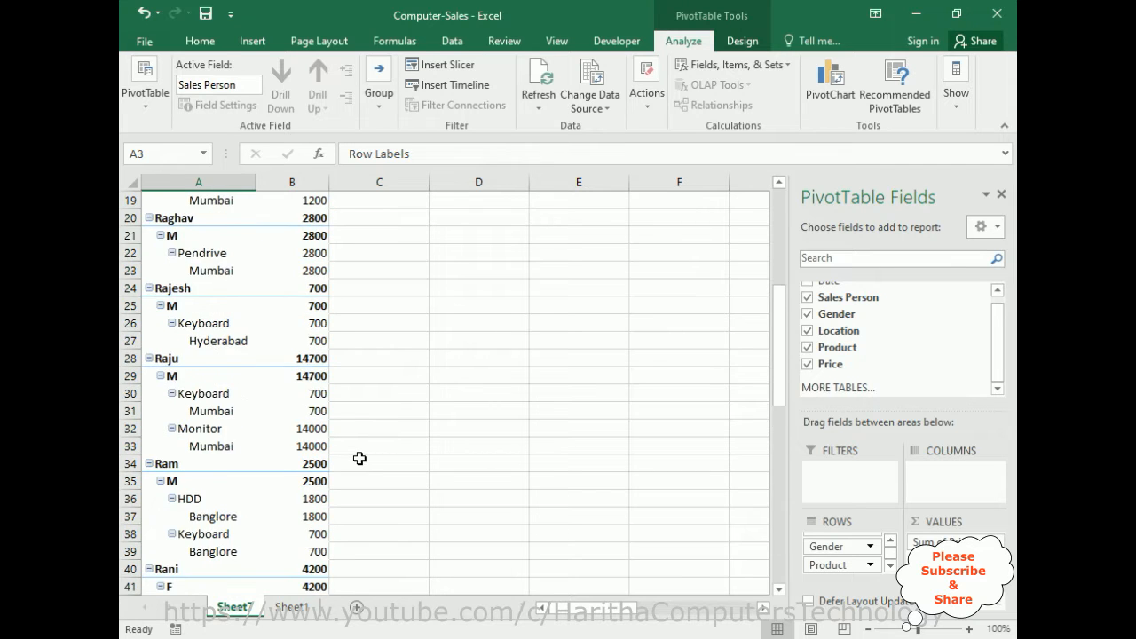
scroll(359, 453, up, 1)
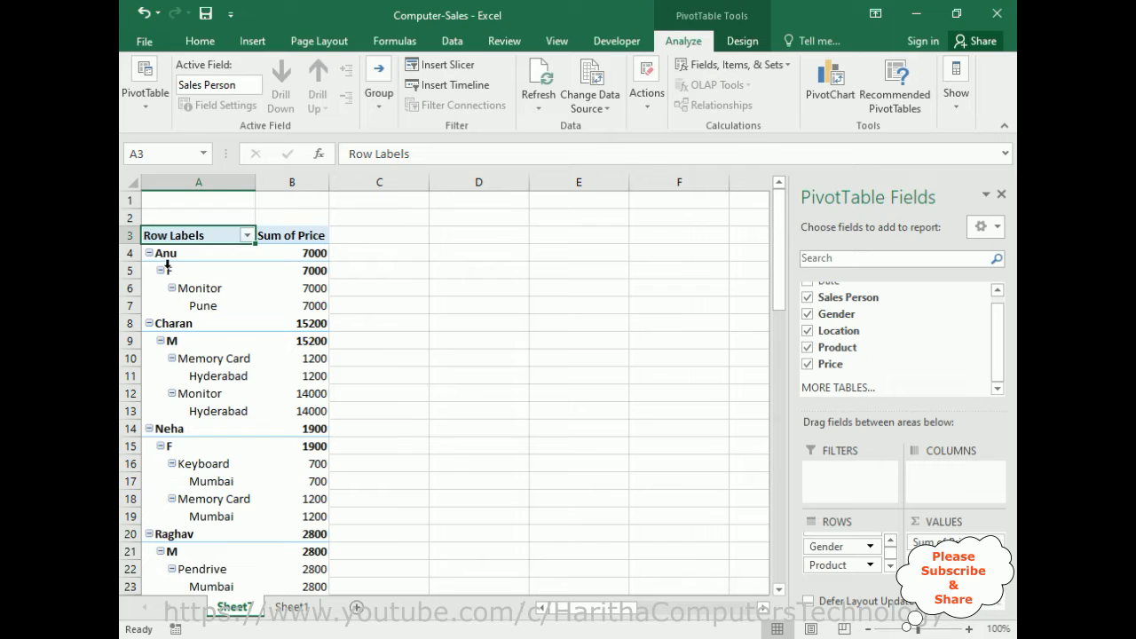
Step: Color the salesperson subtotals in B4, B8, B14, B20, B24, B28 and B34 red
click(309, 253)
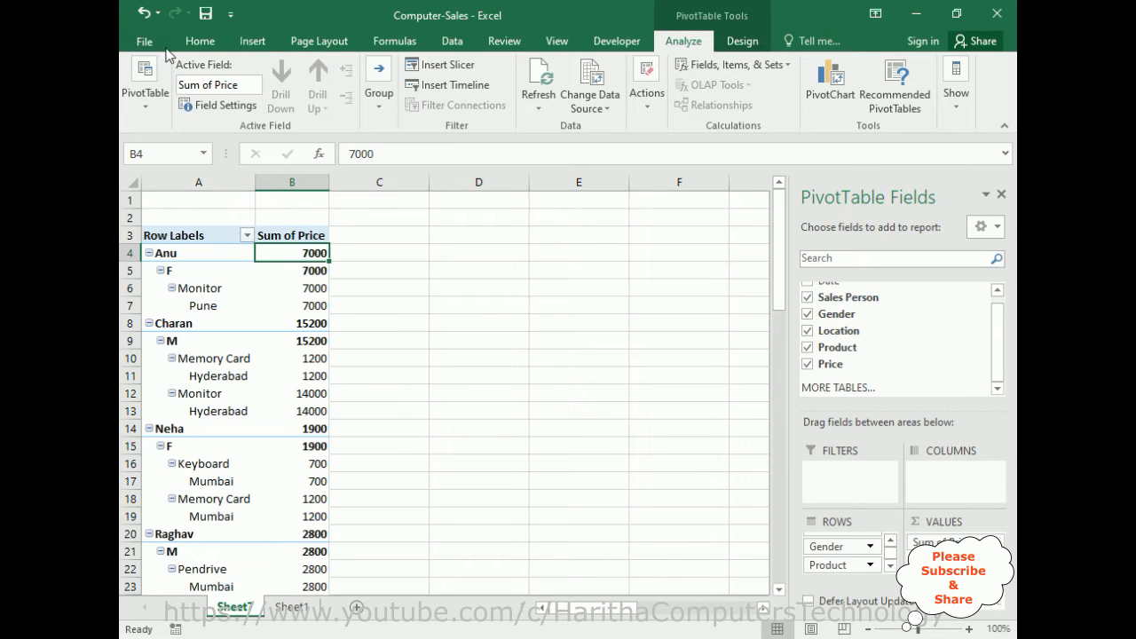
click(200, 41)
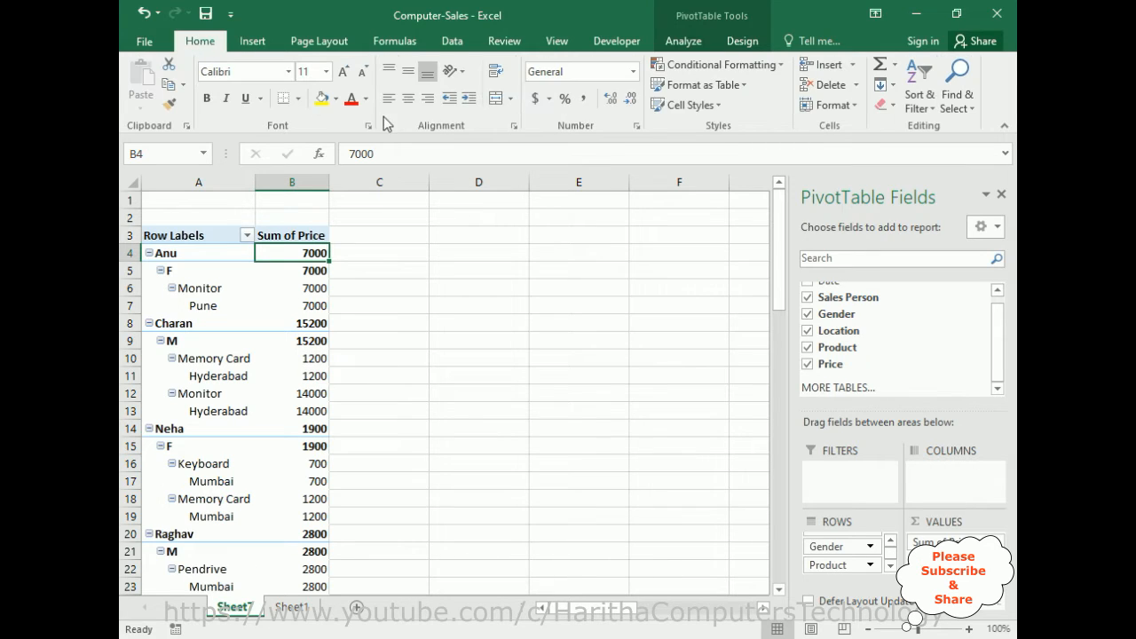
click(352, 99)
click(305, 322)
click(352, 98)
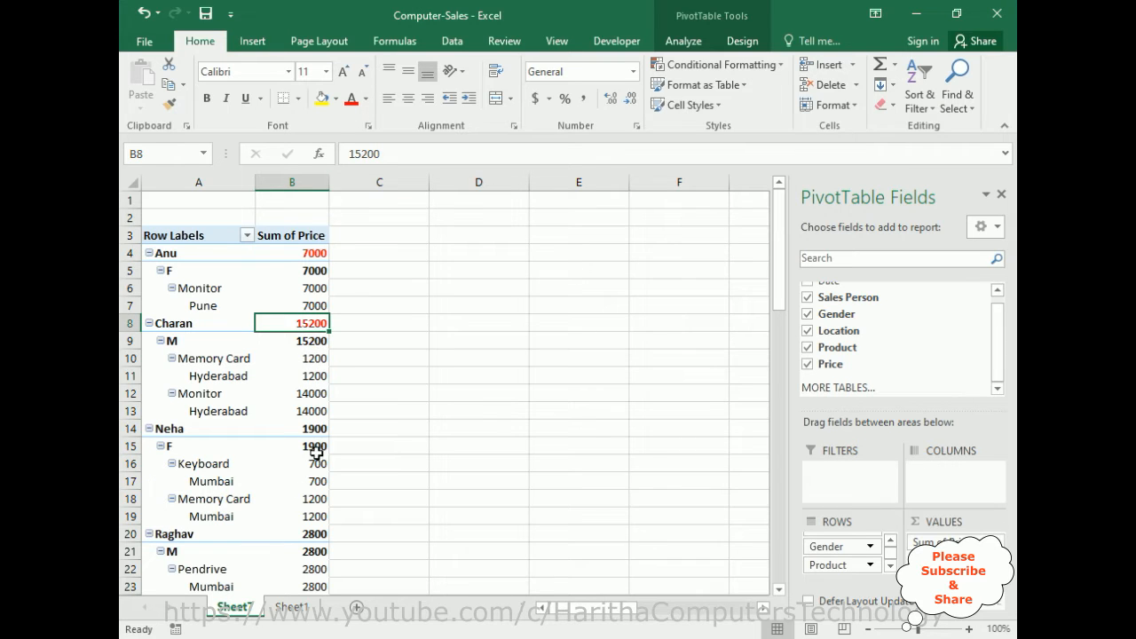
click(315, 430)
click(351, 98)
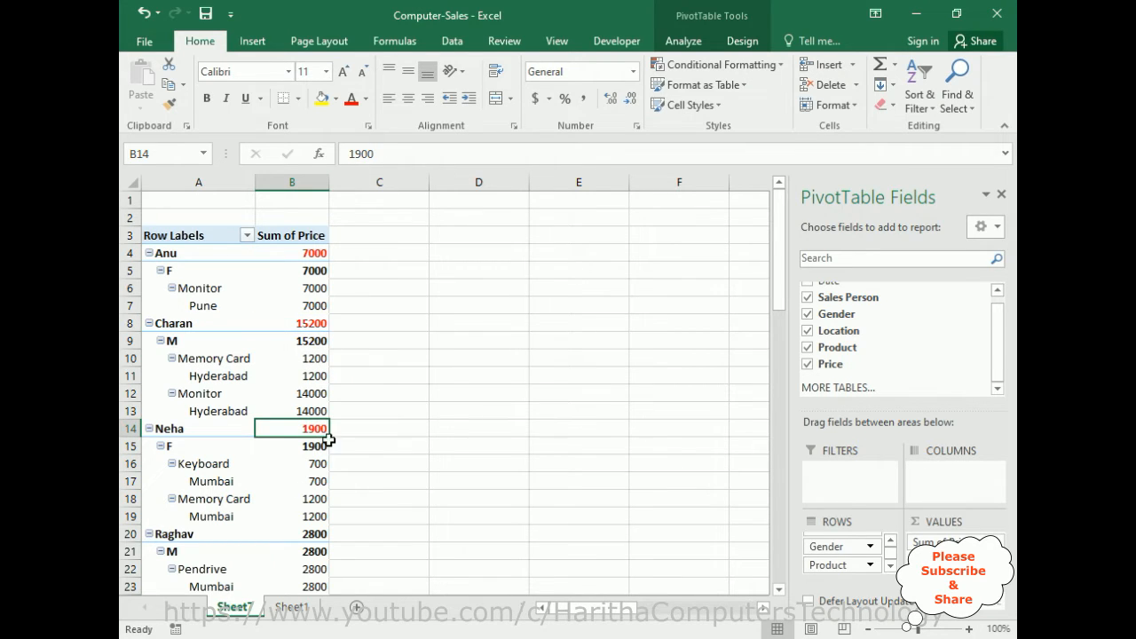
click(309, 534)
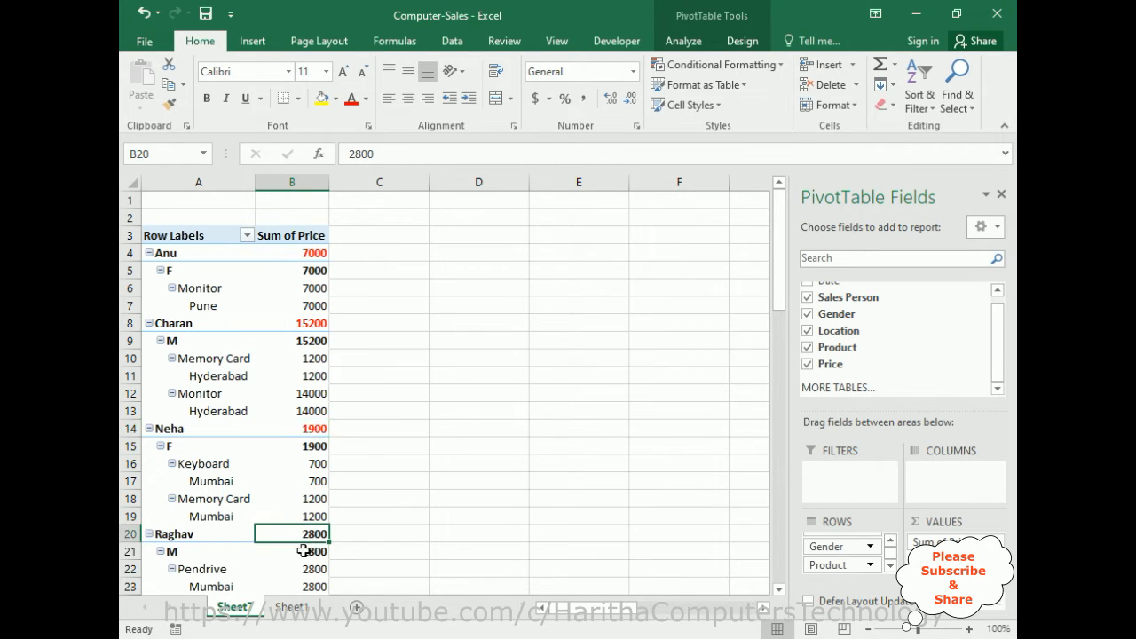
click(352, 99)
scroll(489, 452, down, 2)
click(315, 504)
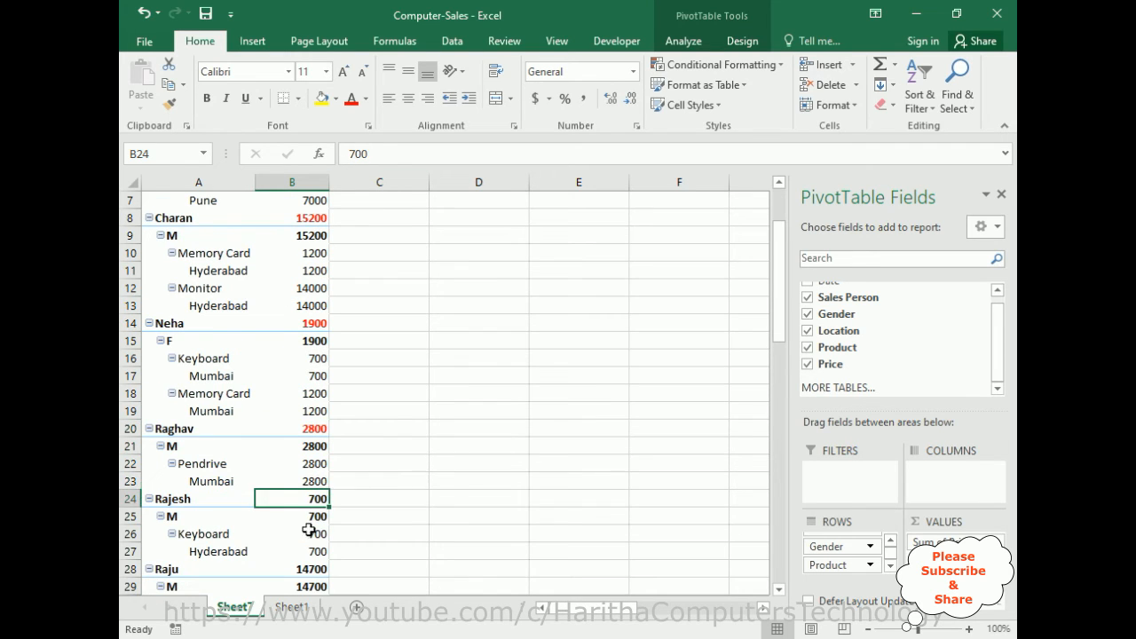
click(351, 98)
scroll(417, 398, down, 3)
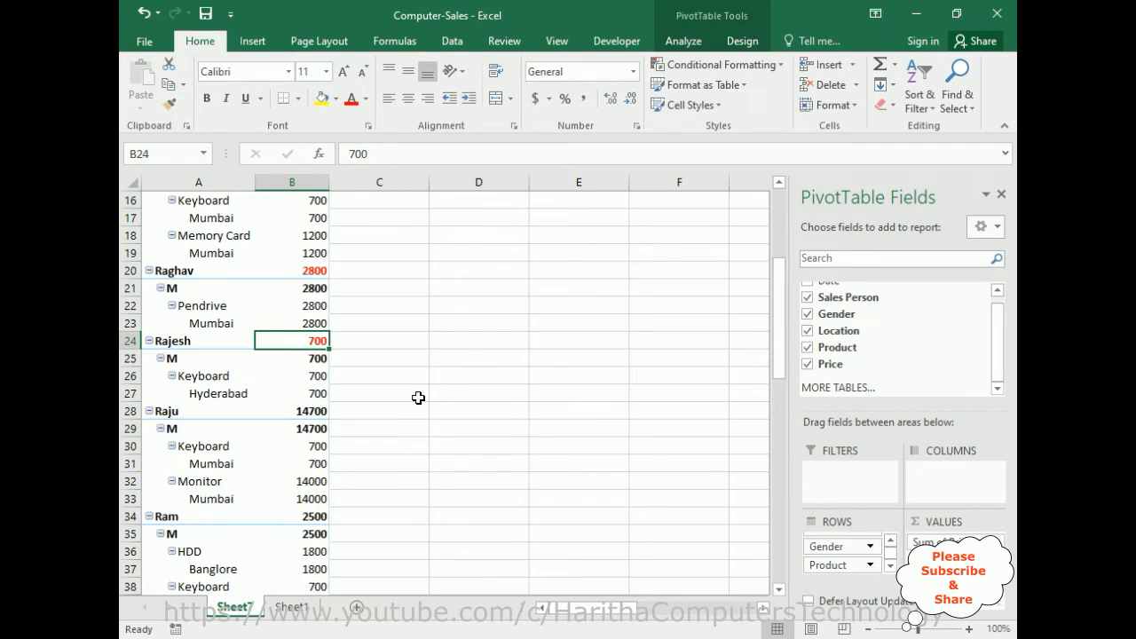
click(310, 517)
click(353, 99)
click(314, 417)
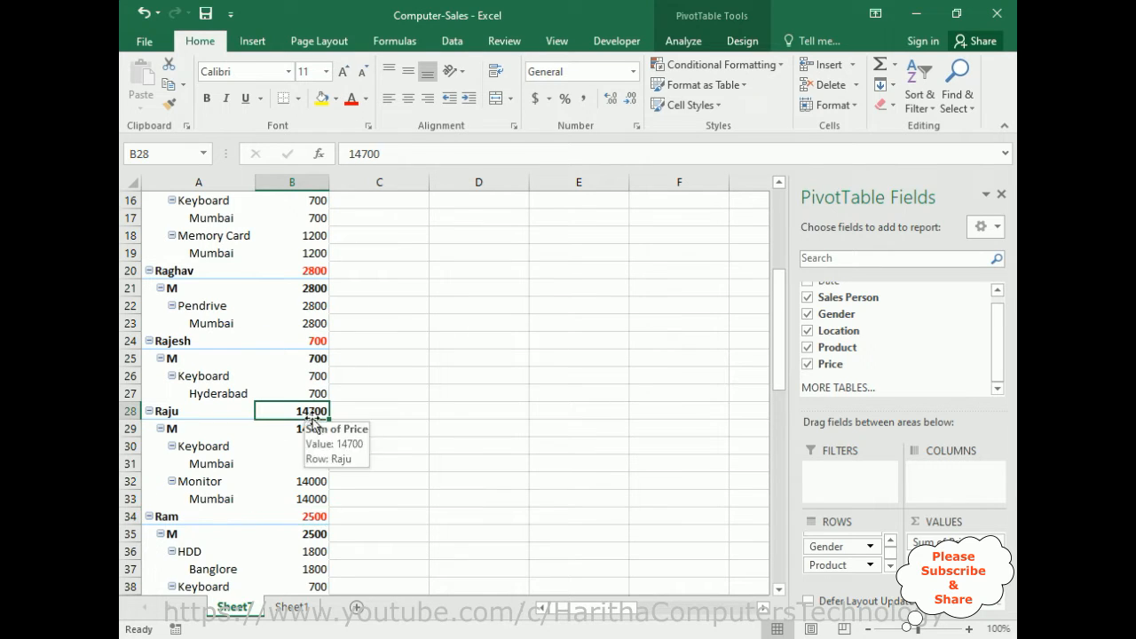
click(351, 98)
Step: Filter the PivotTable to only the eighth salesperson in the list and extract that person's total into a detail sheet
scroll(545, 391, up, 5)
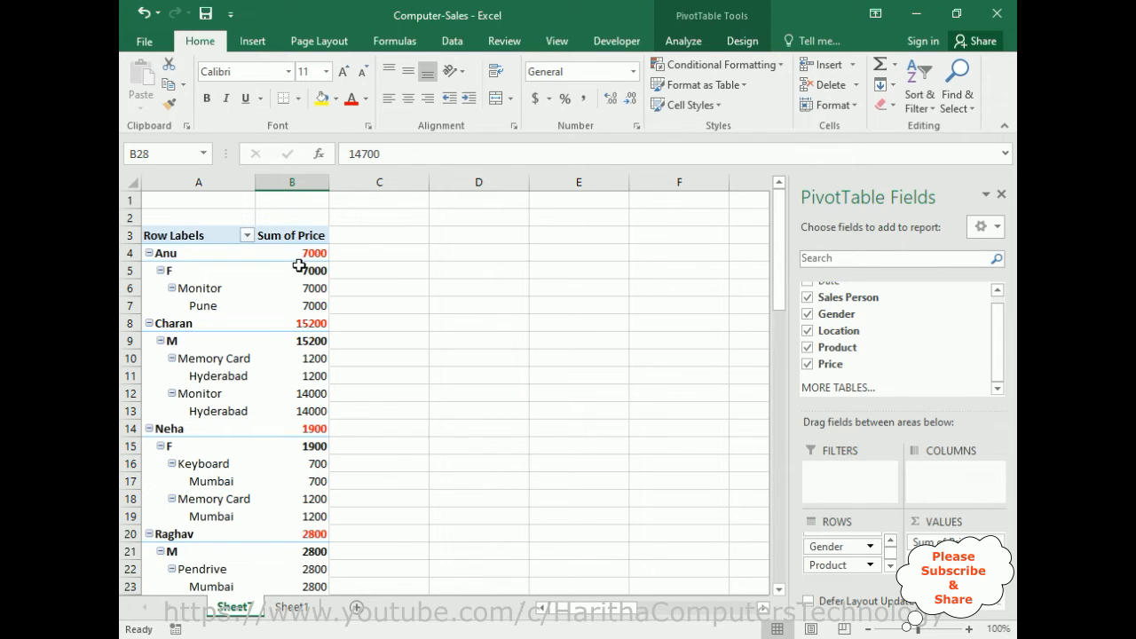
mouse_move(328, 263)
mouse_move(312, 473)
click(248, 236)
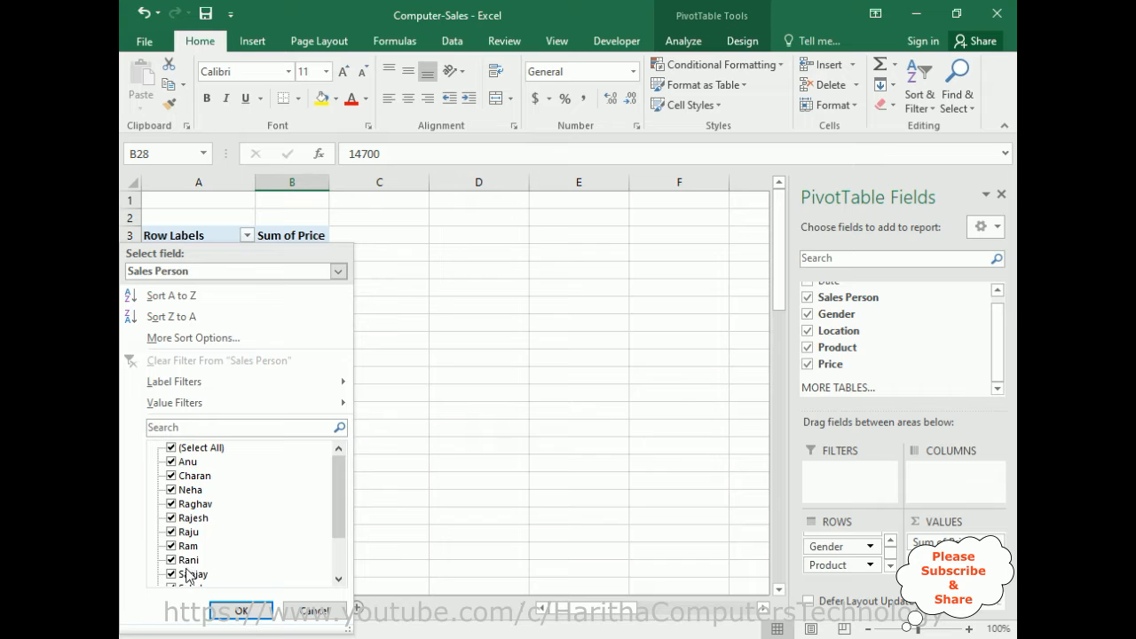
click(172, 449)
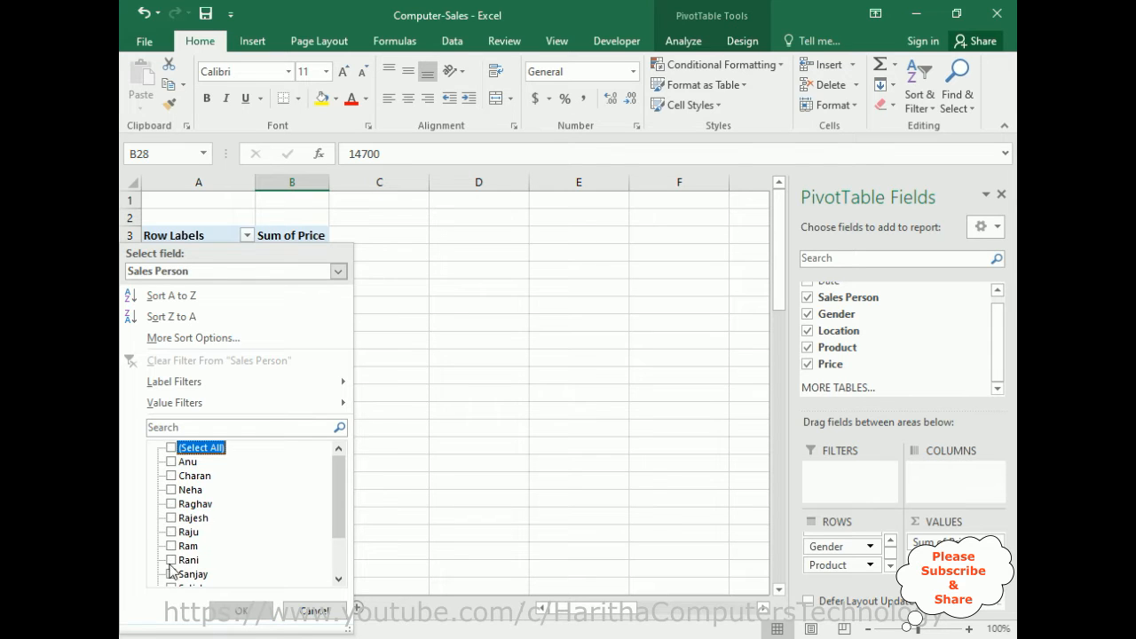
click(171, 560)
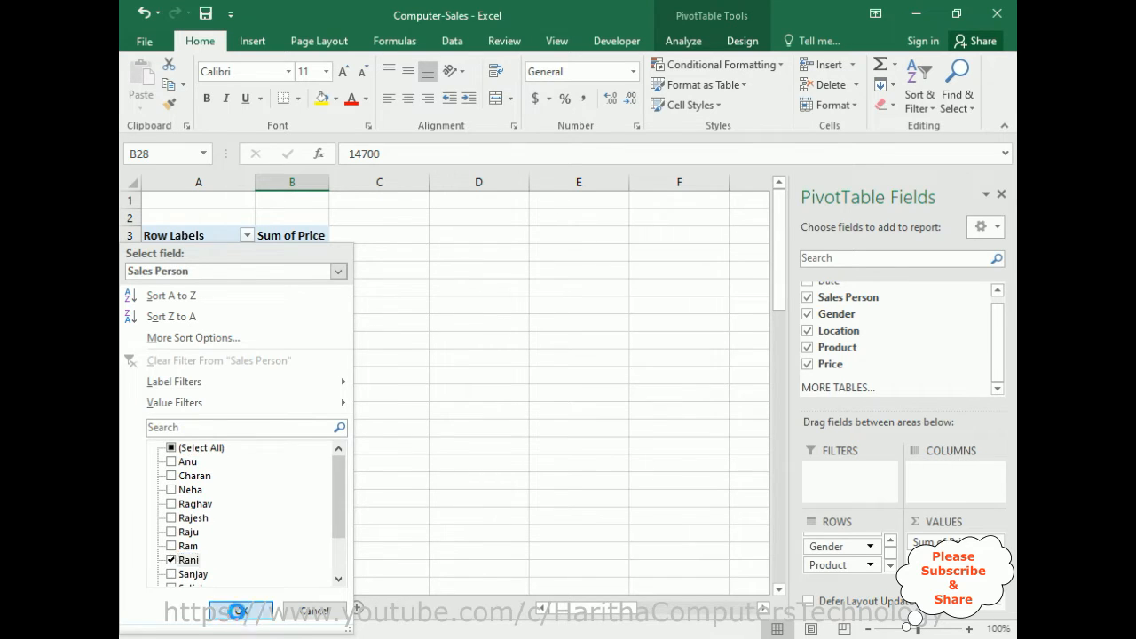
click(242, 611)
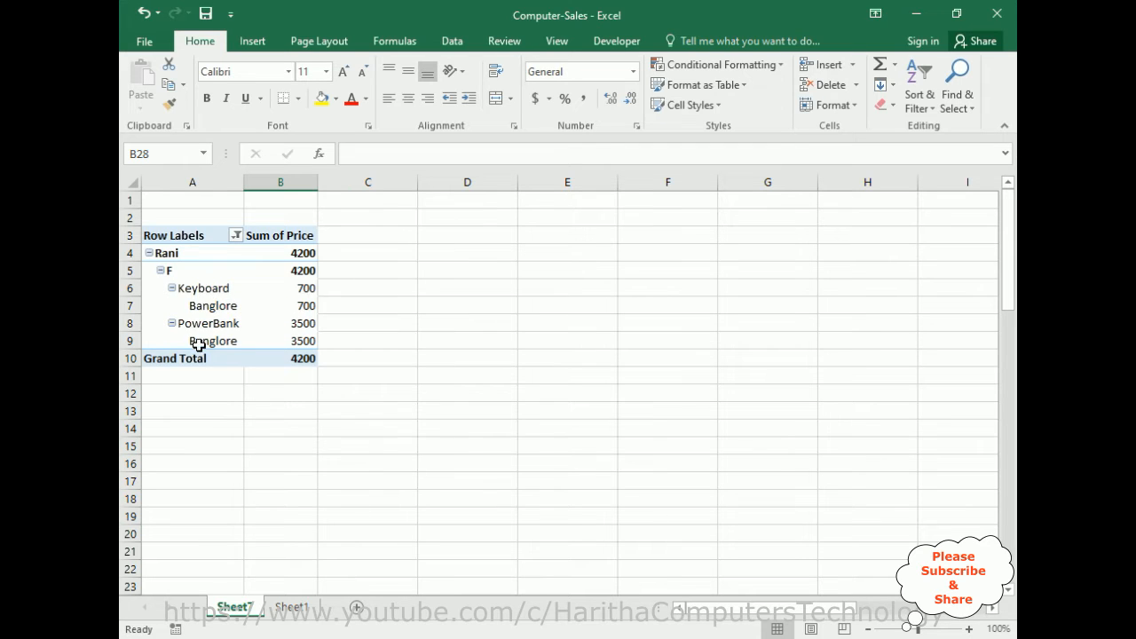
double_click(302, 253)
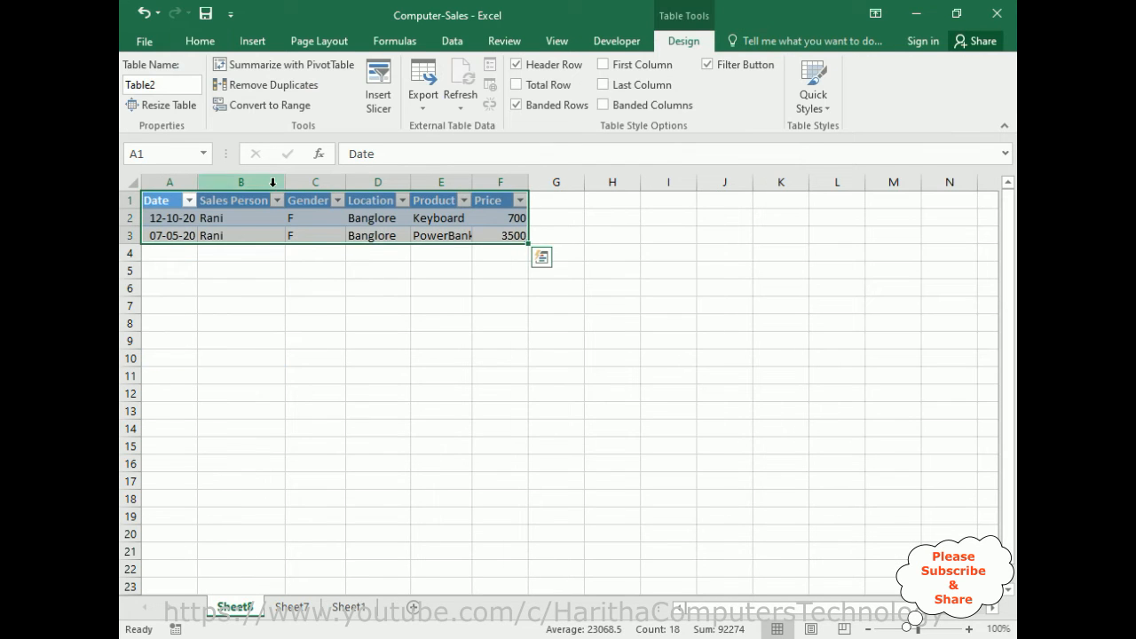
right_click(238, 609)
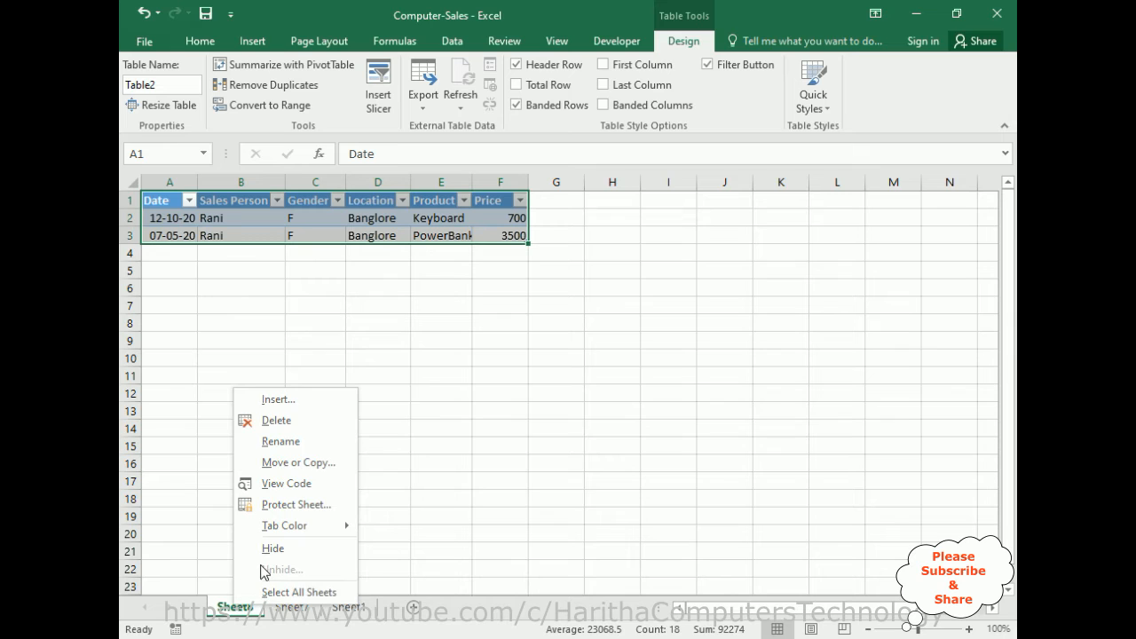
click(275, 420)
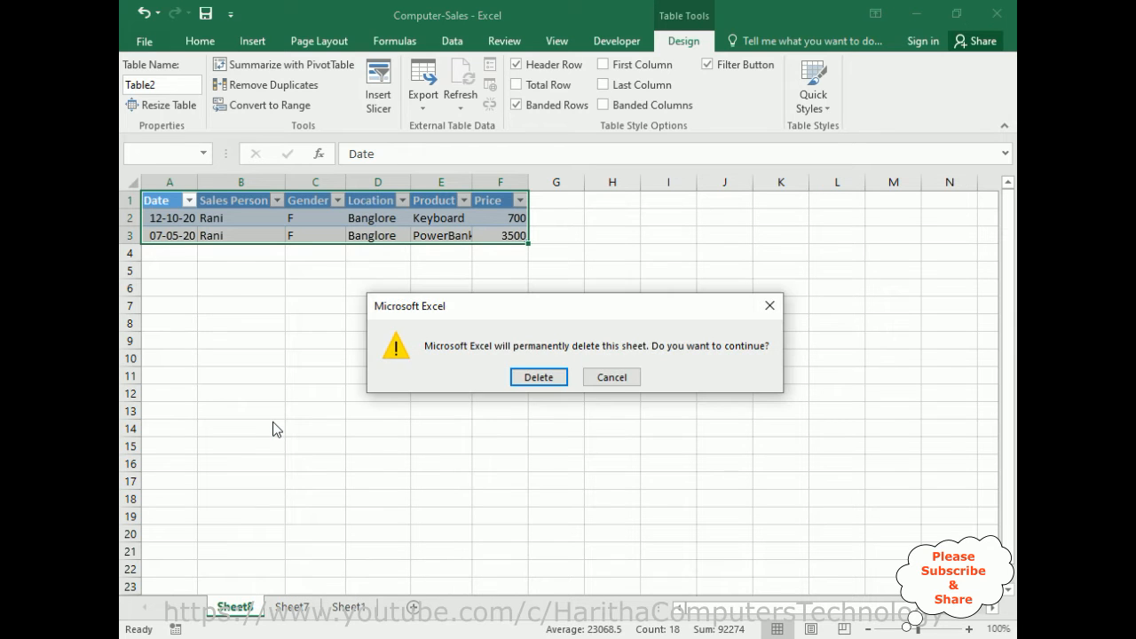
click(612, 377)
Step: Delete the extracted detail sheet Sheet8 and confirm its permanent removal
right_click(253, 610)
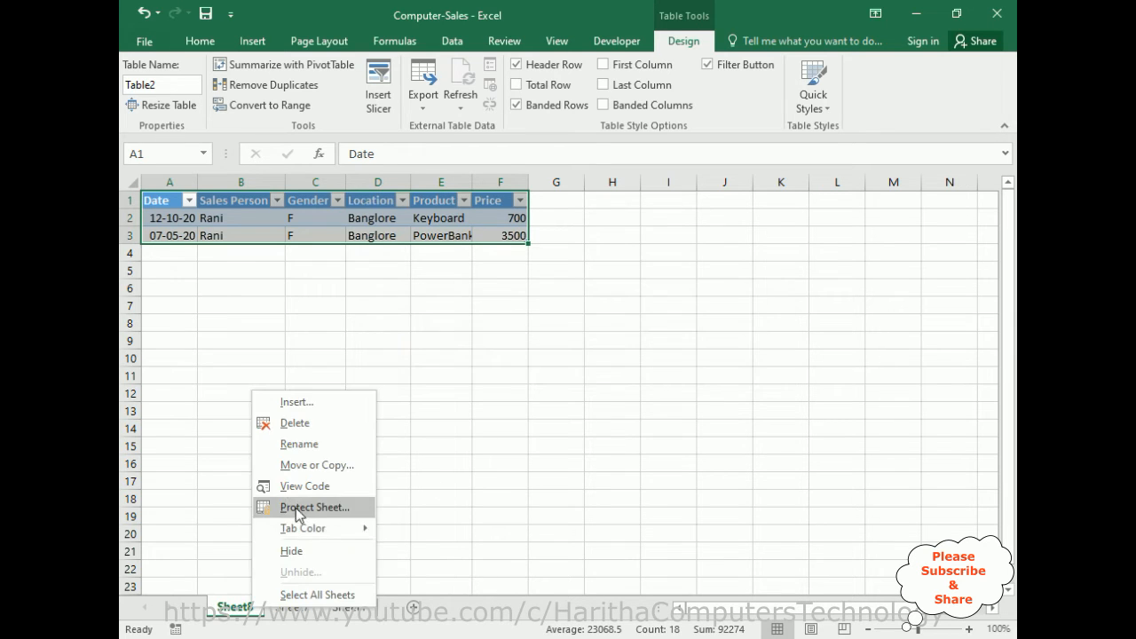
click(305, 425)
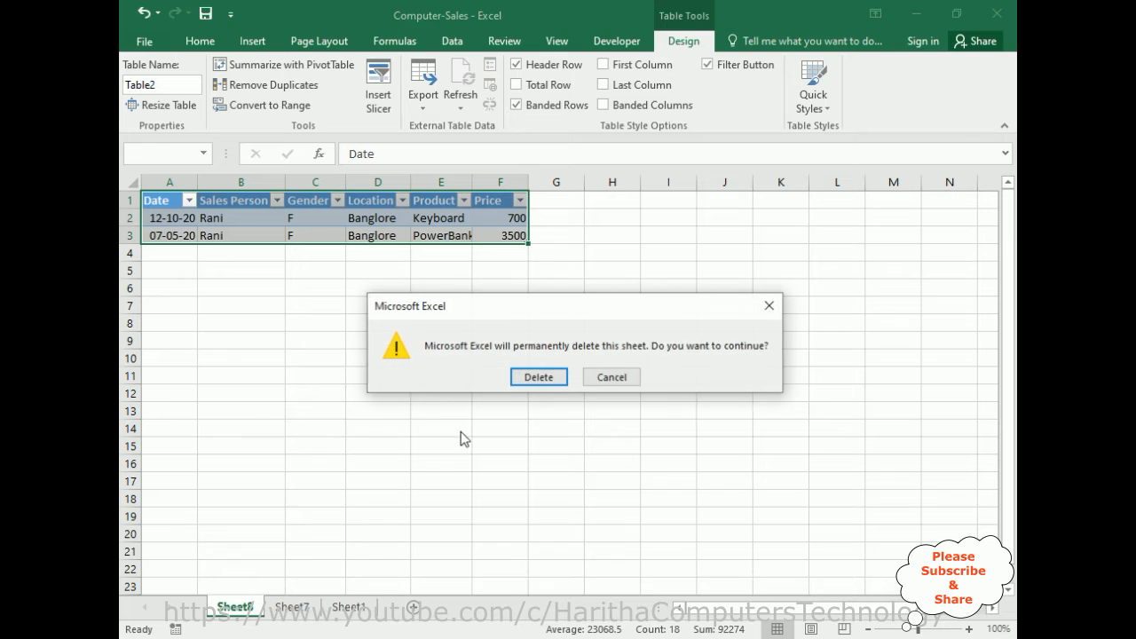
click(539, 378)
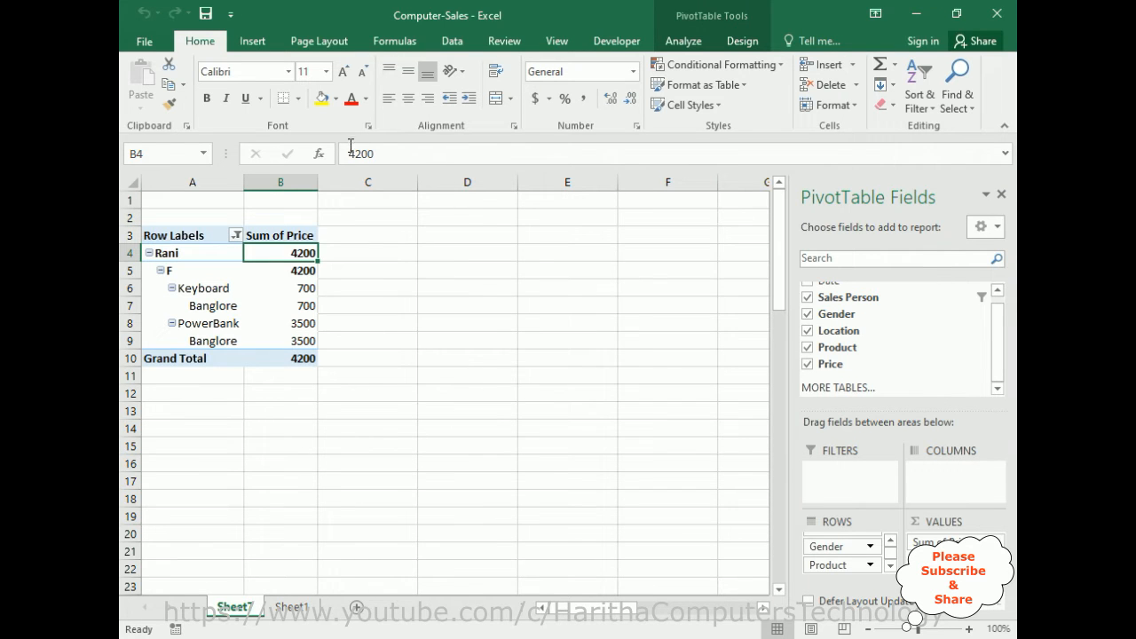
Step: Color the filtered salesperson's total in B4 red and restore all salespeople in the PivotTable's Sales Person filter
click(351, 97)
click(235, 236)
click(176, 448)
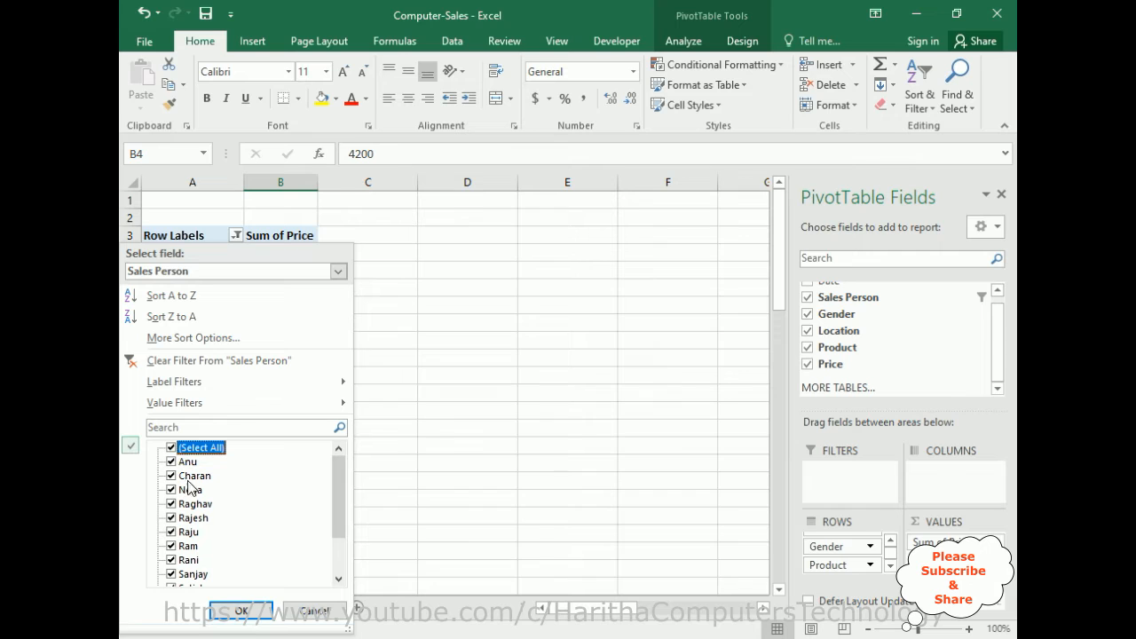
click(241, 610)
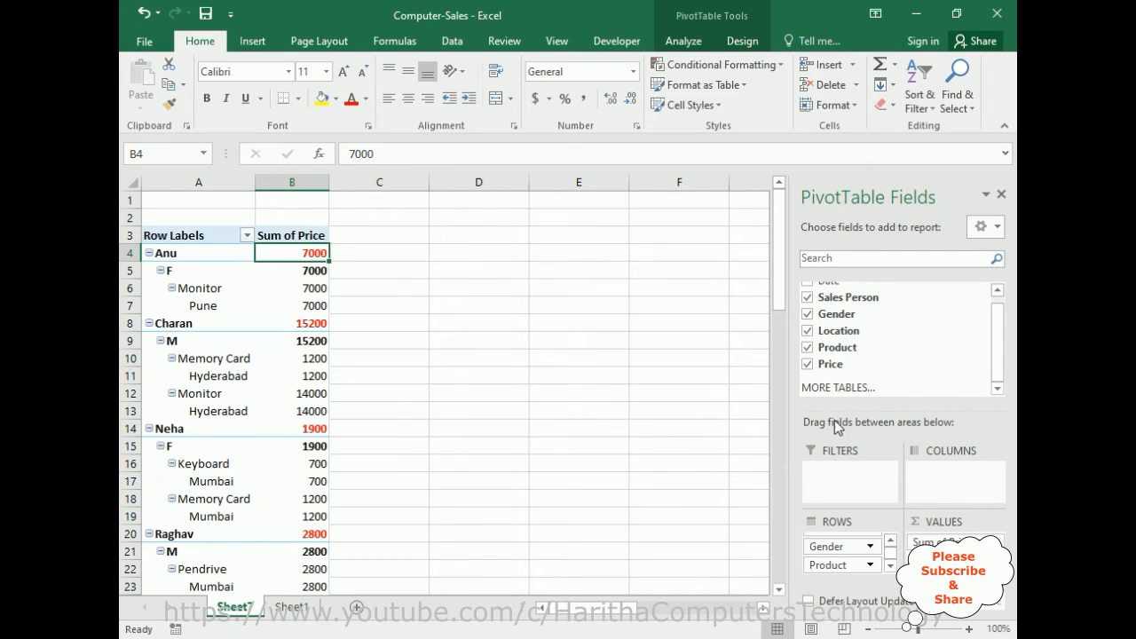
Step: Add Date as a PivotTable row field nested between Product and Location
scroll(998, 310, up, 1)
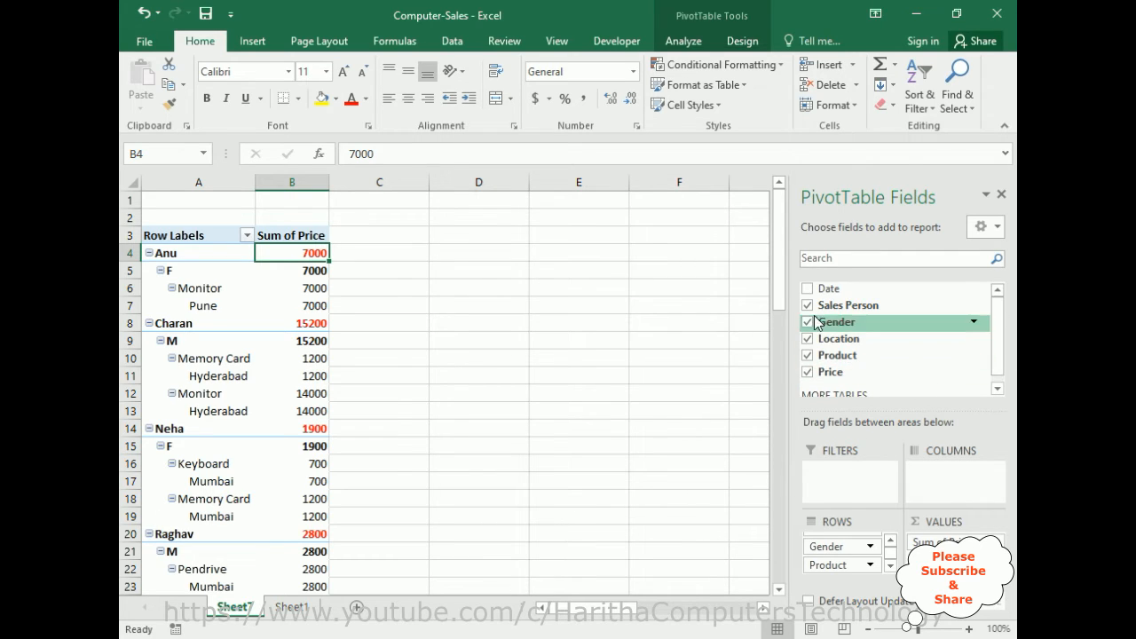
drag(819, 286, 826, 545)
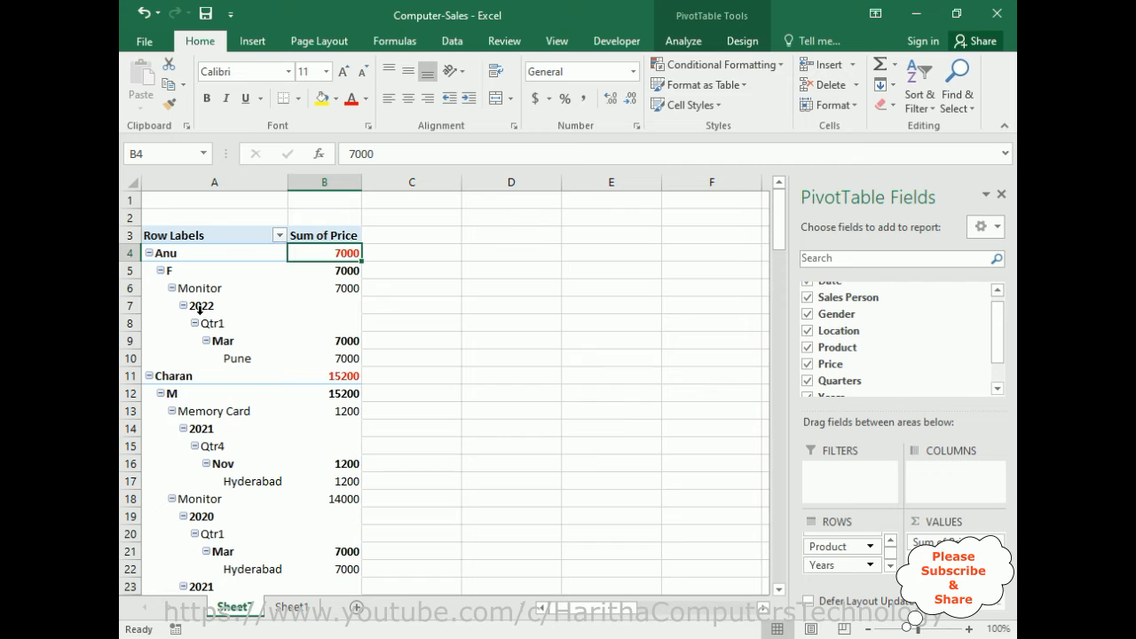
Step: Collapse and re-expand the 2022 and Mar groups under the first salesperson's Monitor entry
click(183, 306)
click(184, 306)
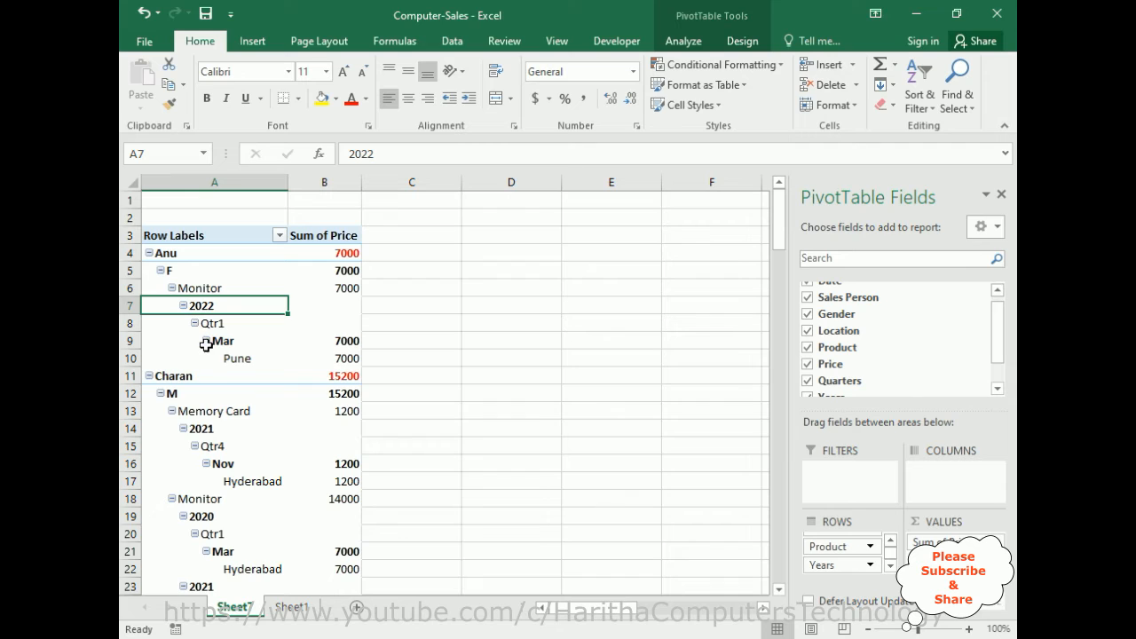
click(205, 341)
click(205, 341)
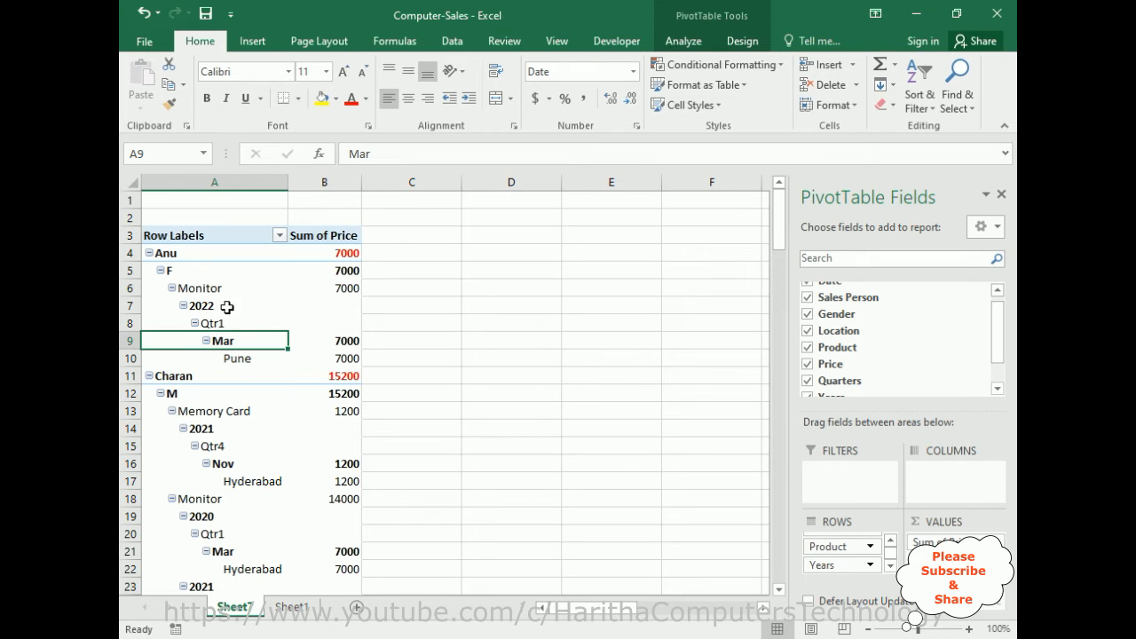
Step: Change the PivotTable's date grouping to Days, Months and Years, leaving out Quarters
right_click(205, 307)
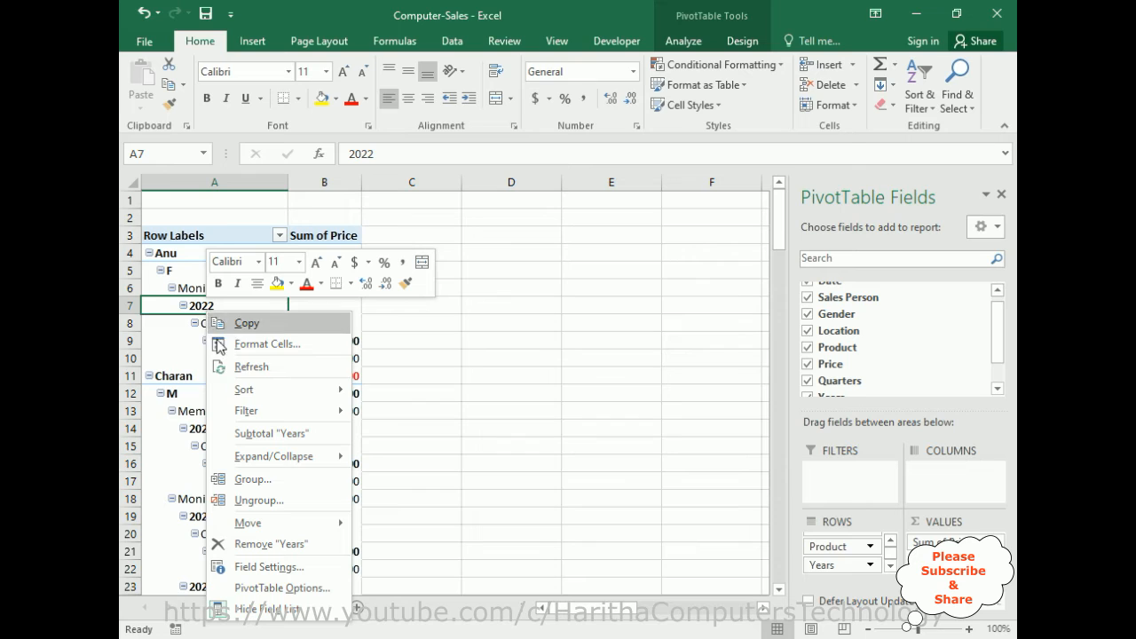
click(251, 480)
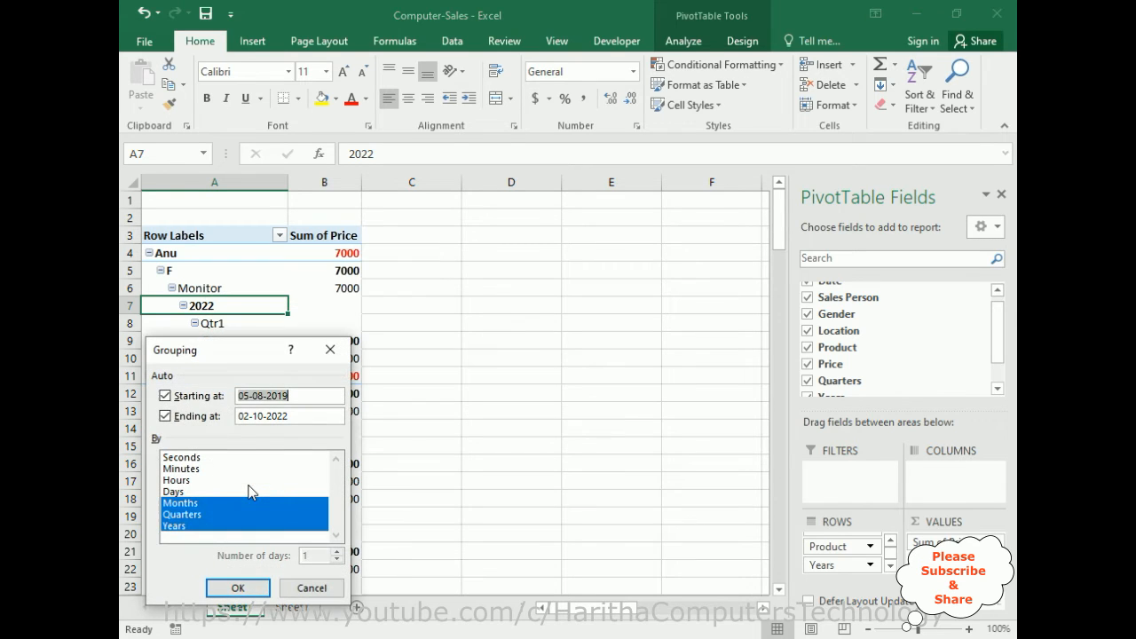
click(174, 515)
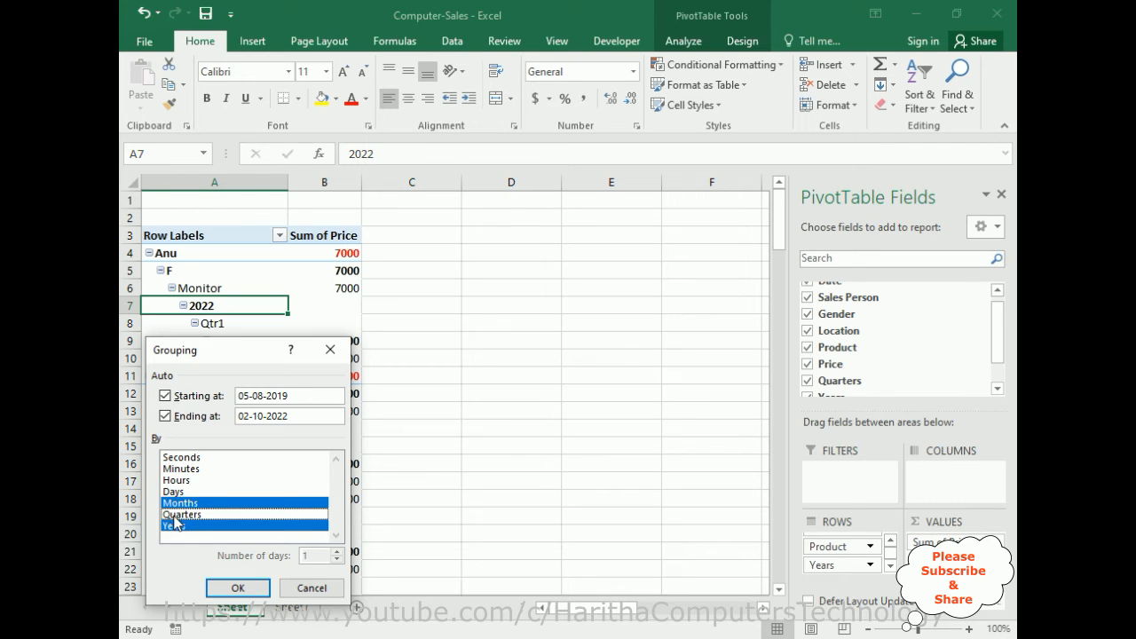
click(173, 492)
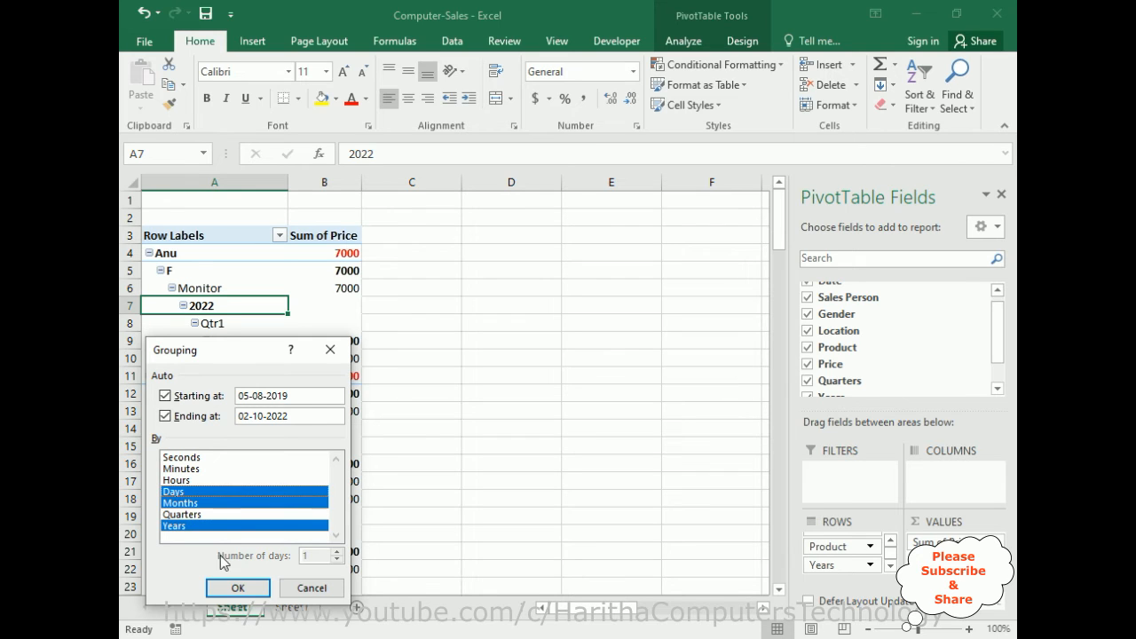
click(235, 588)
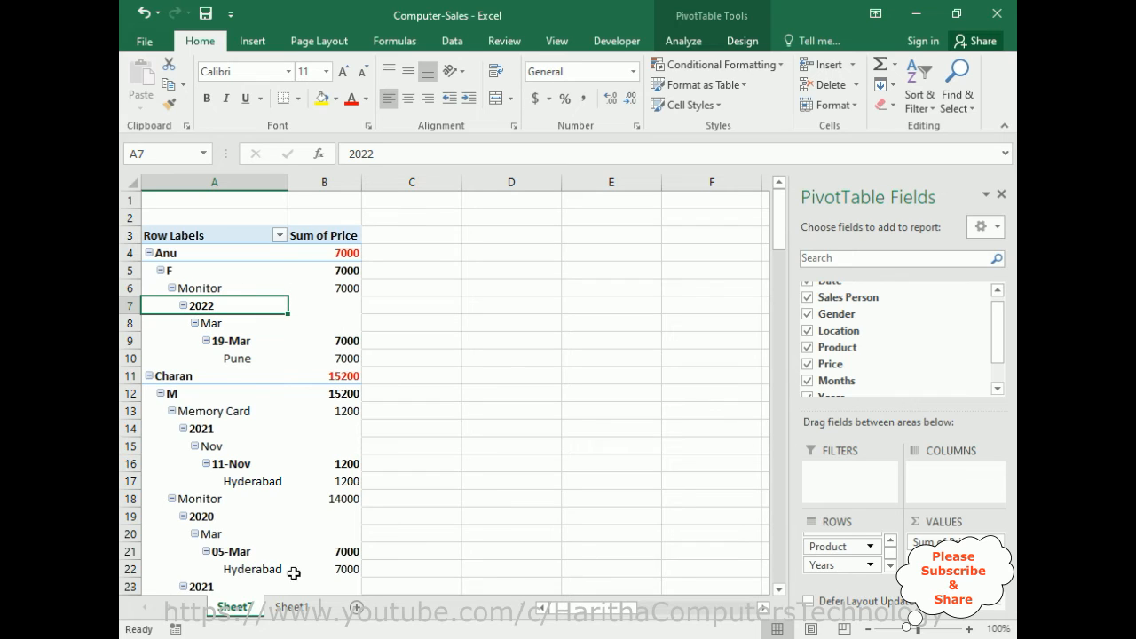
Step: In the Sheet1 source data, change the product in E7 to Keyboard and the price in F7 to 700
click(296, 607)
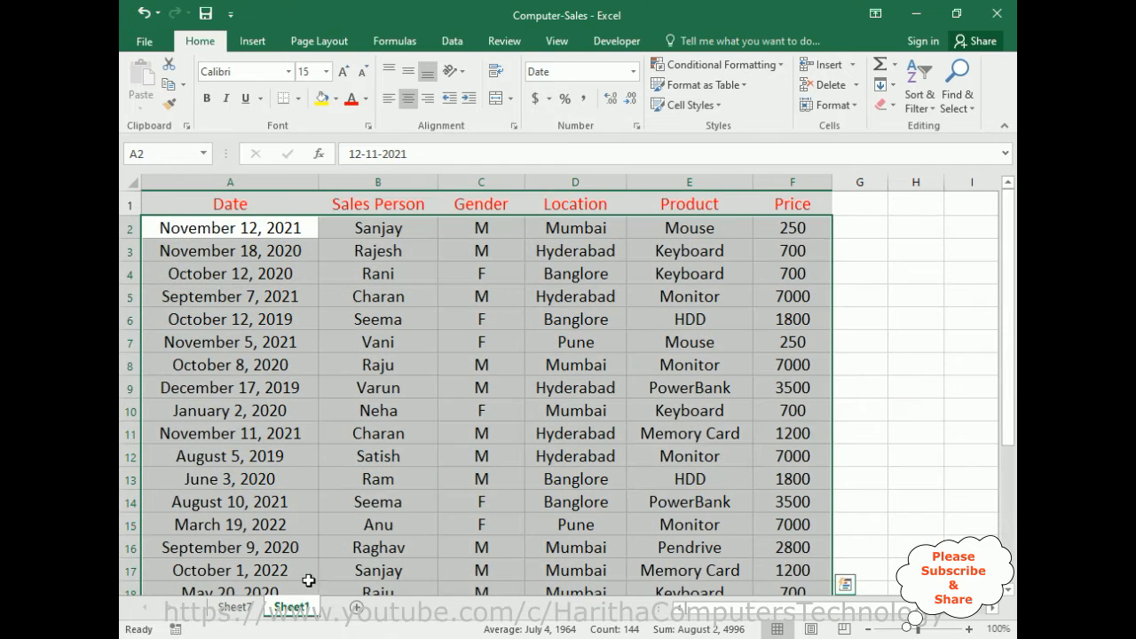
click(920, 332)
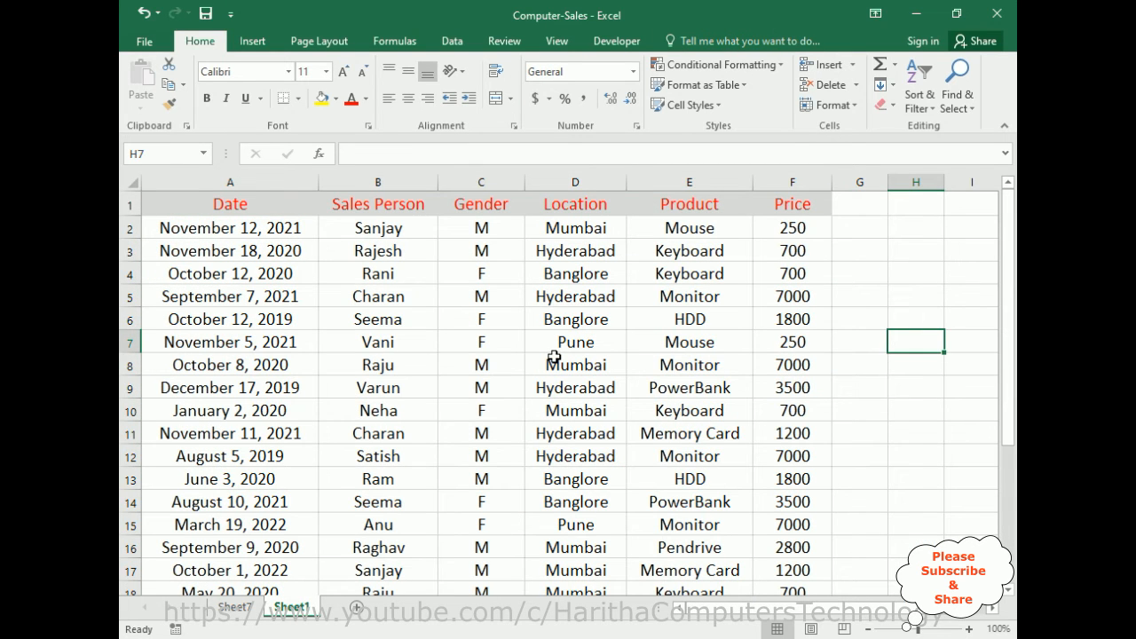
click(688, 343)
double_click(689, 344)
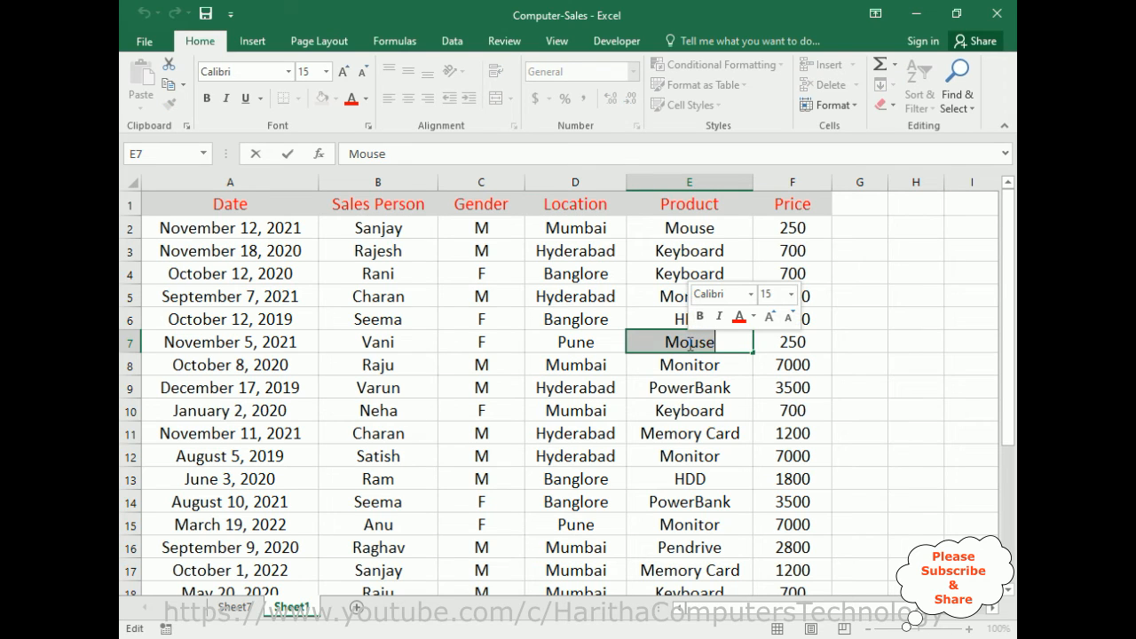
text(Keyboard)
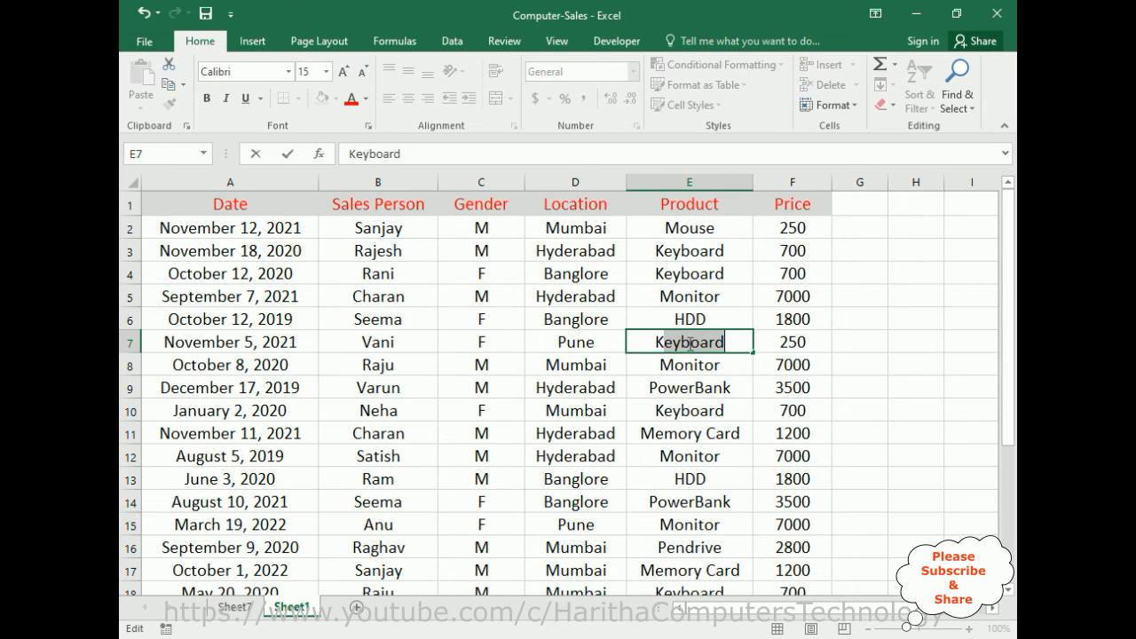
click(794, 342)
text(700)
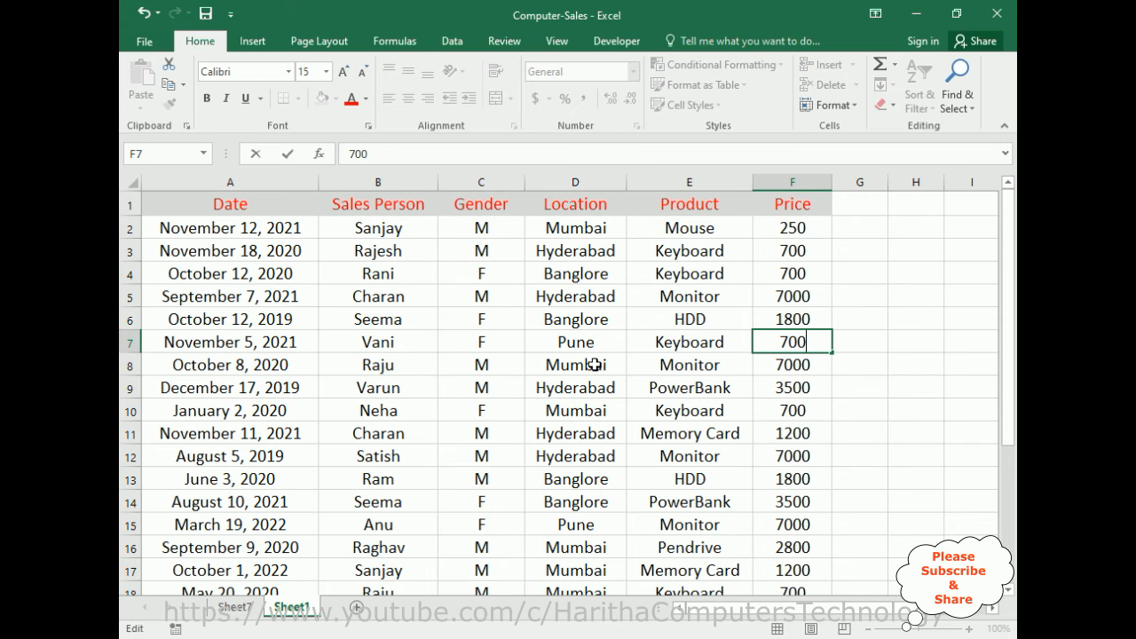
Step: Compare the PivotTable's 05-Nov 2021 Pune entry on Sheet7 with the edited row 7 in Sheet1
click(228, 610)
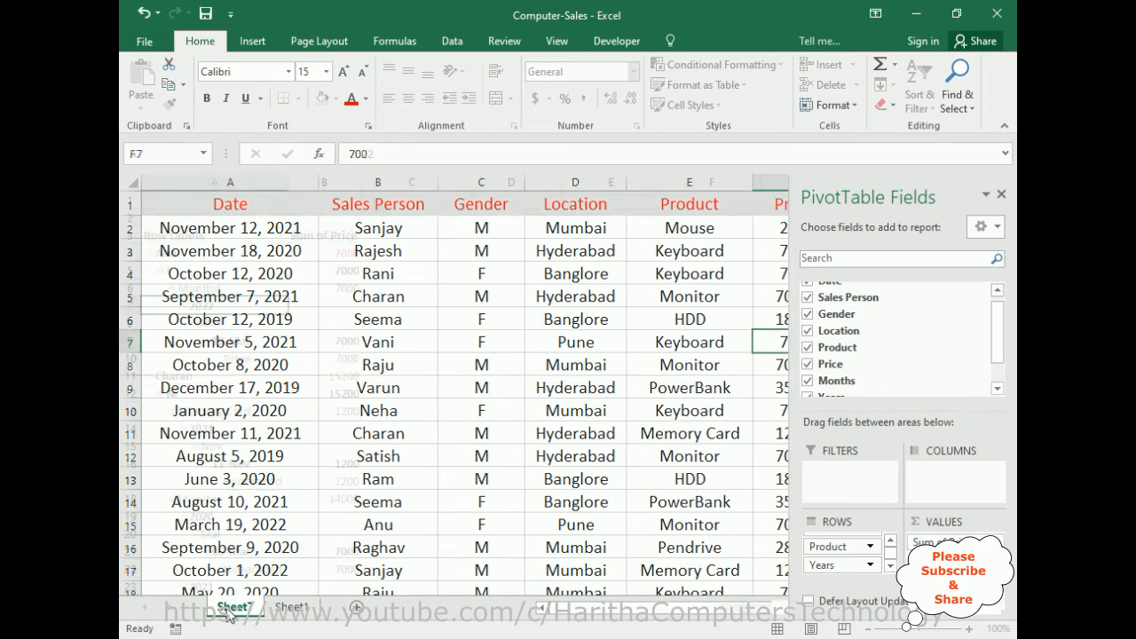
scroll(285, 400, down, 17)
scroll(285, 400, down, 5)
scroll(285, 400, up, 2)
scroll(284, 401, down, 10)
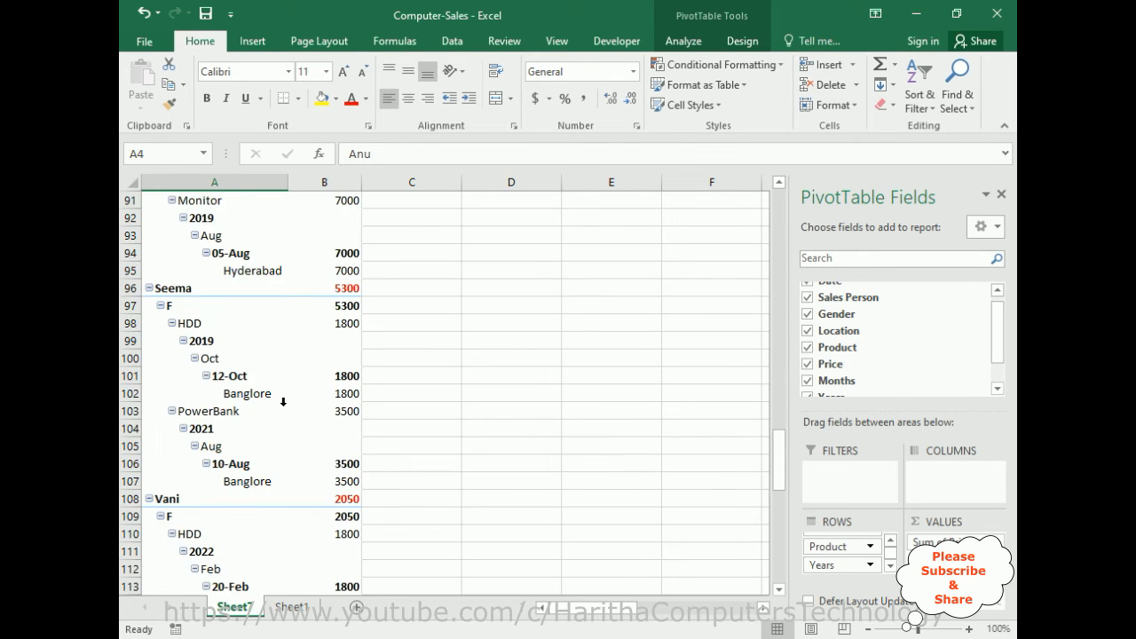
scroll(284, 401, down, 4)
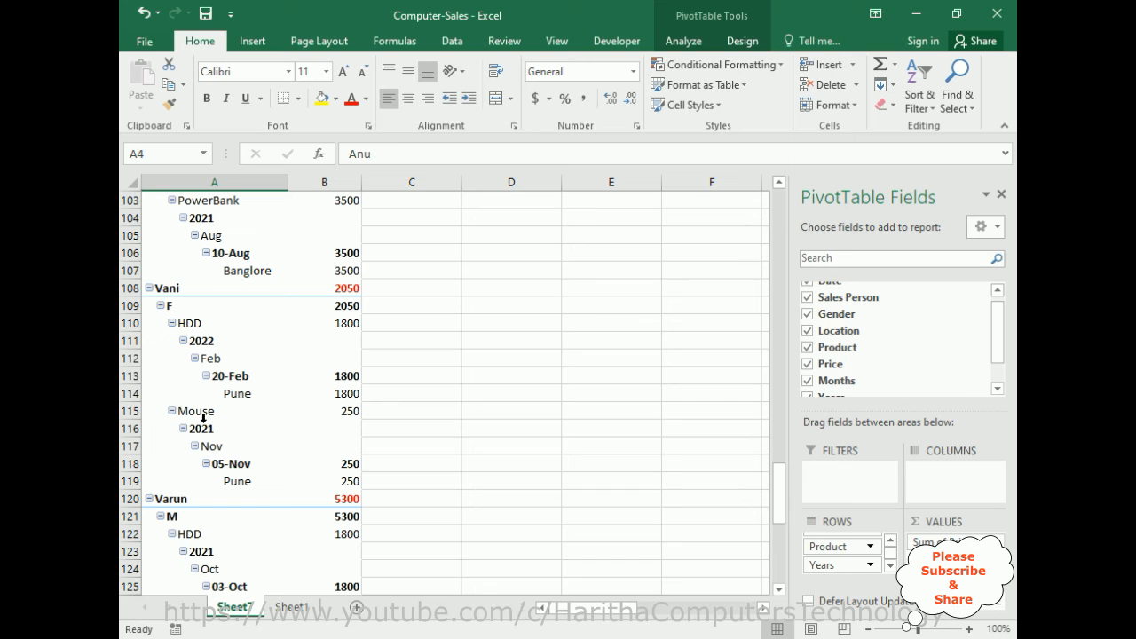
click(293, 607)
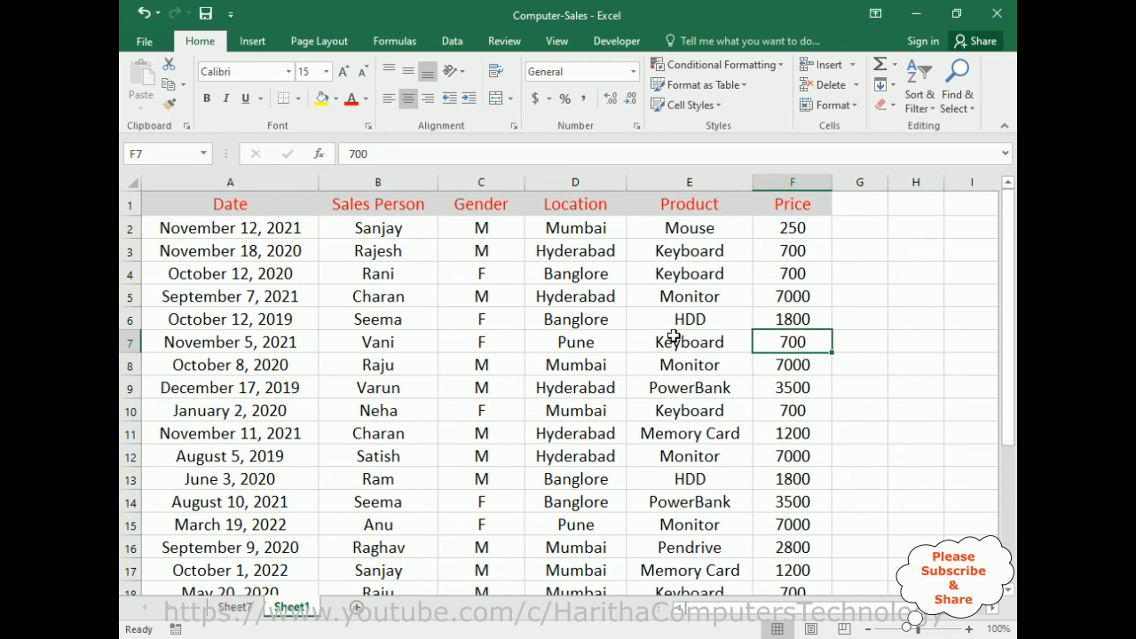
click(244, 612)
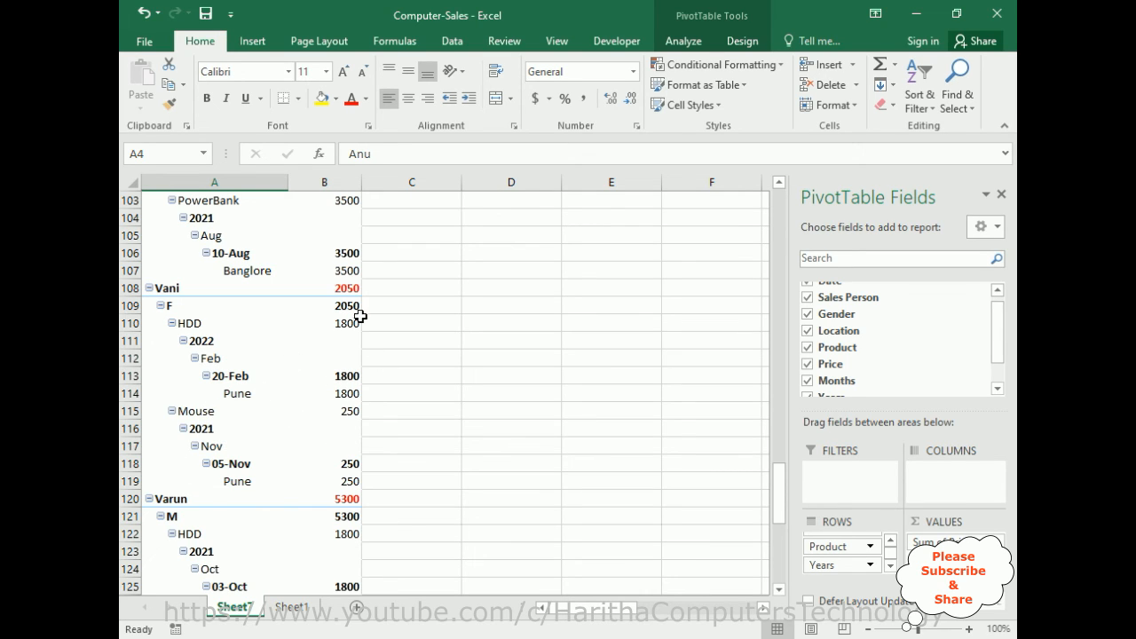
Step: Refresh the PivotTable and check its 05-Nov 2021 Pune entry against row 7 of the Sheet1 source data
click(317, 231)
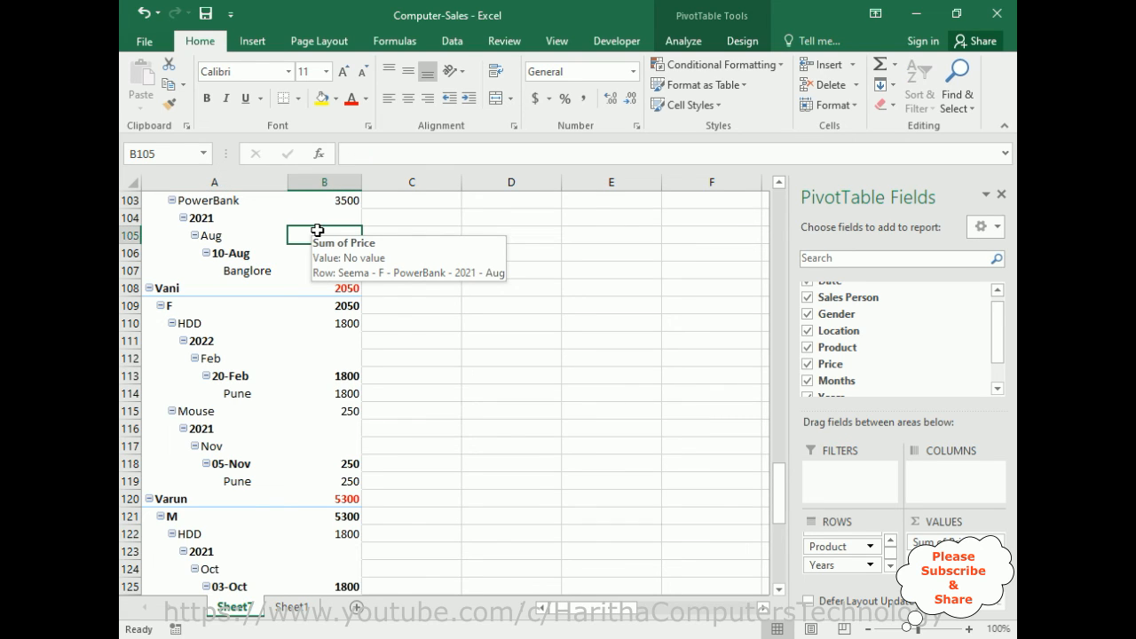
right_click(317, 231)
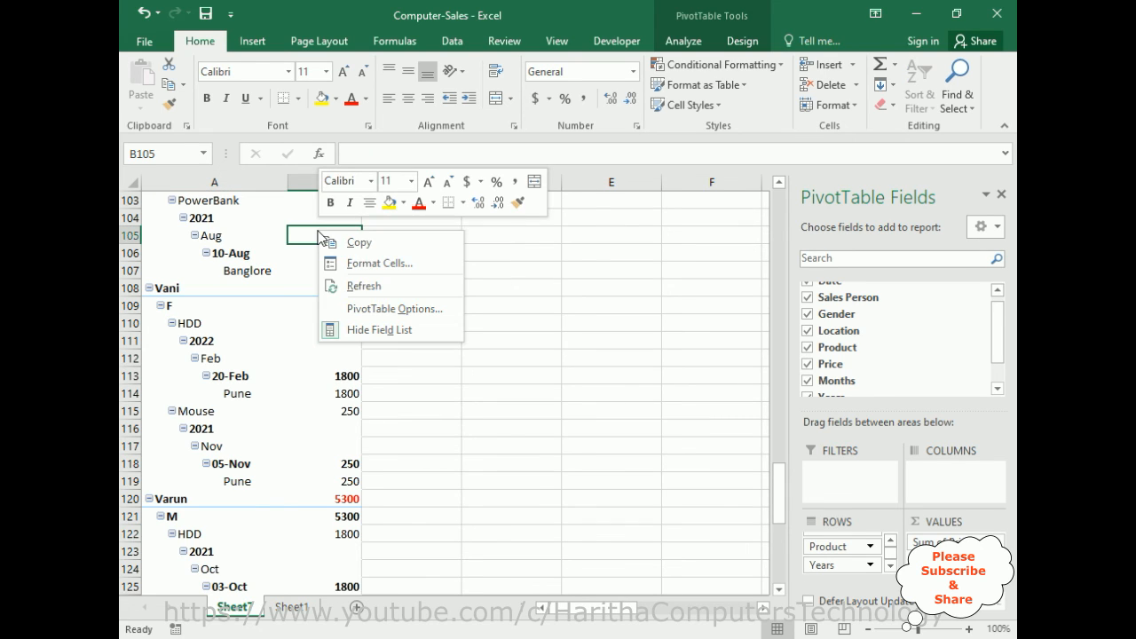
click(364, 286)
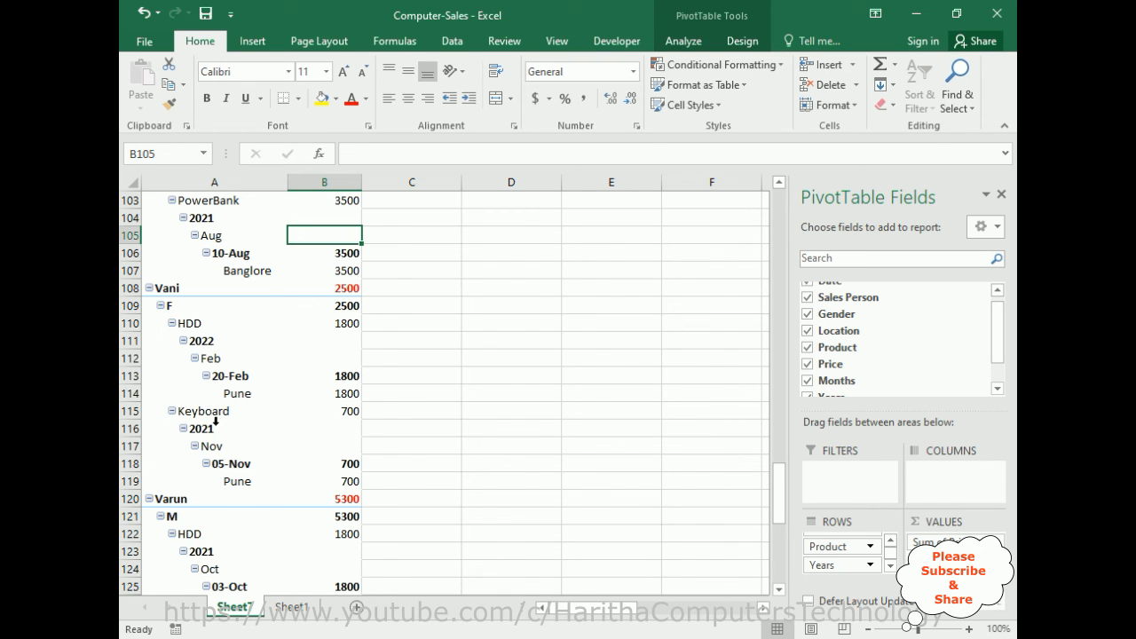
click(292, 607)
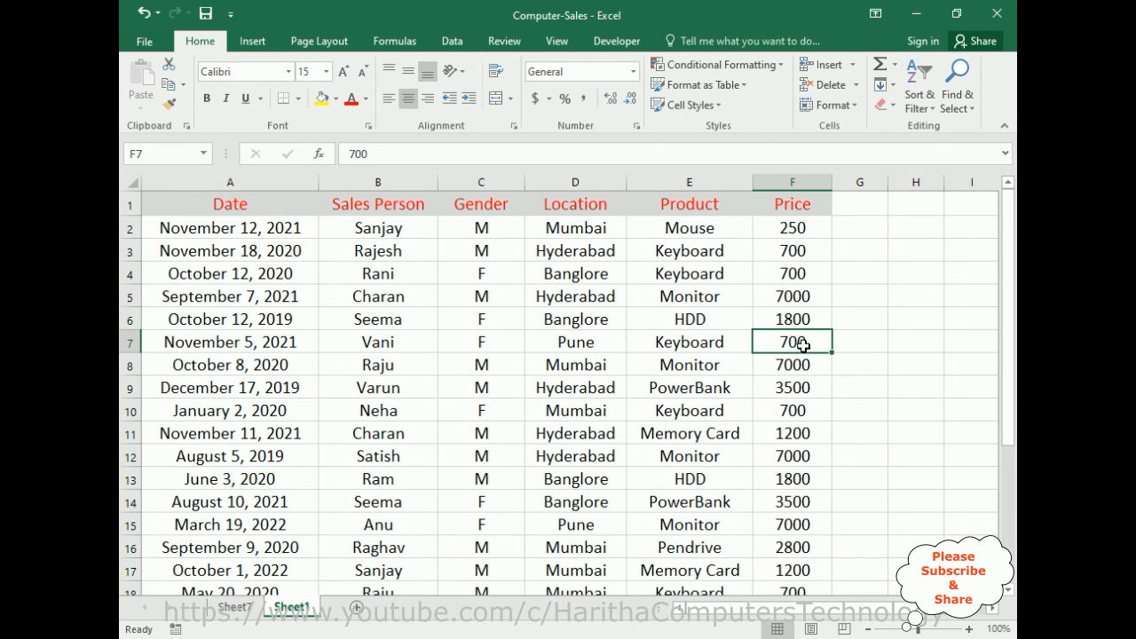
click(232, 609)
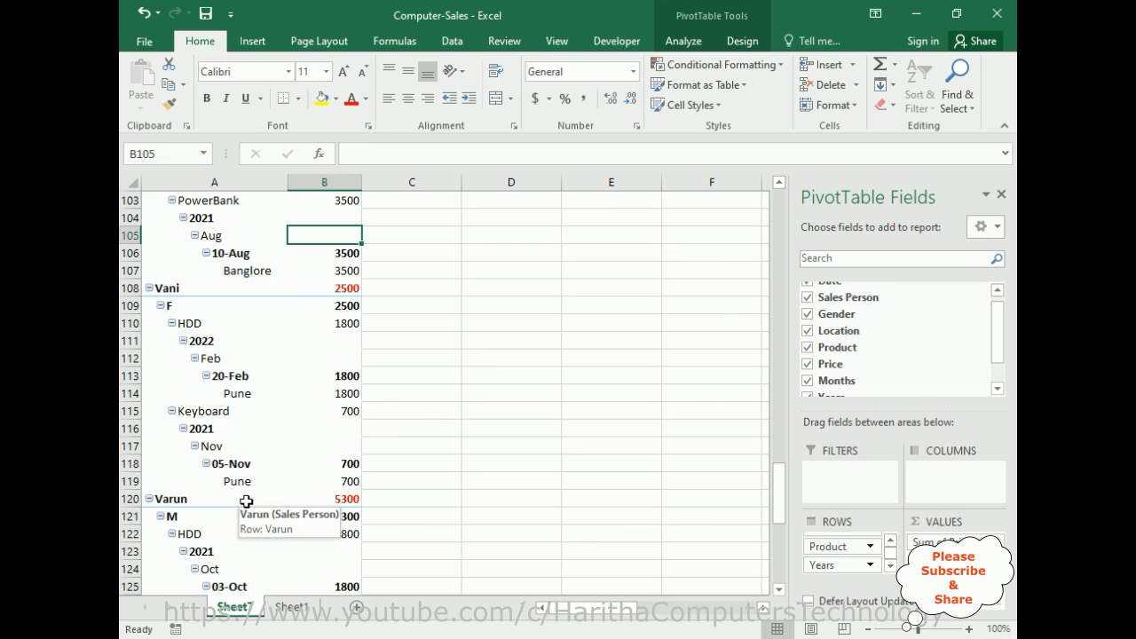
scroll(246, 502, up, 12)
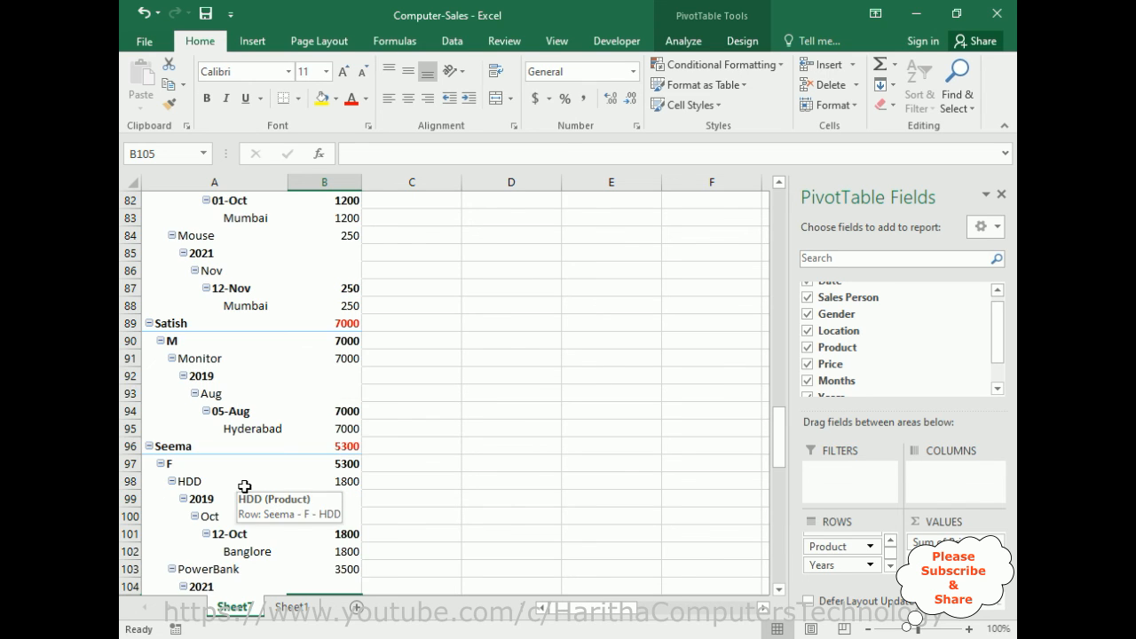
scroll(288, 461, down, 6)
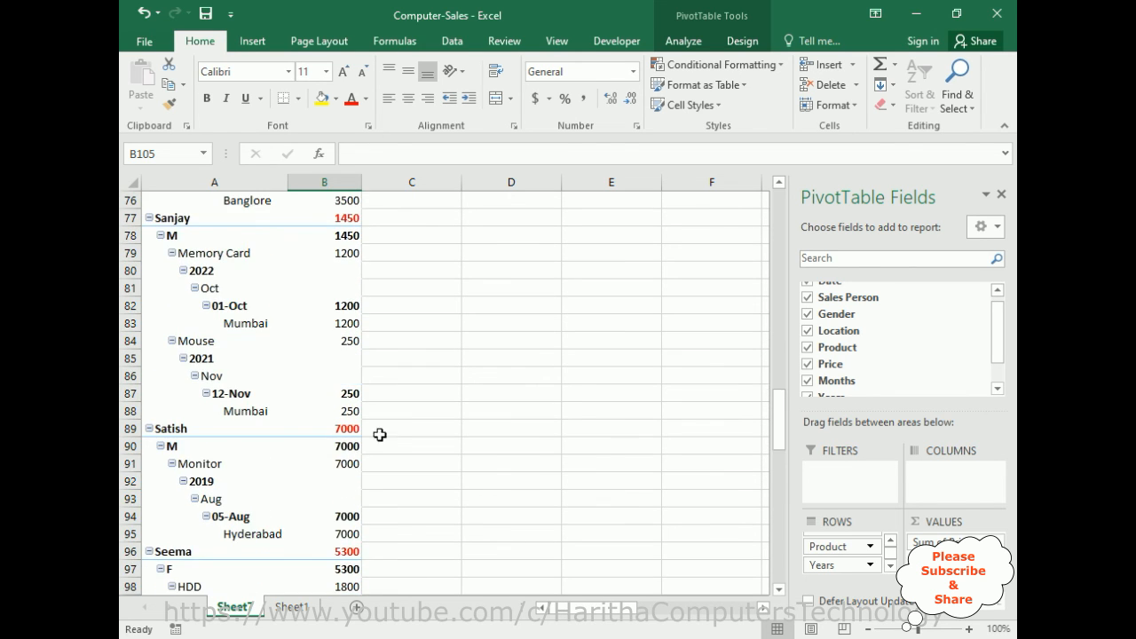